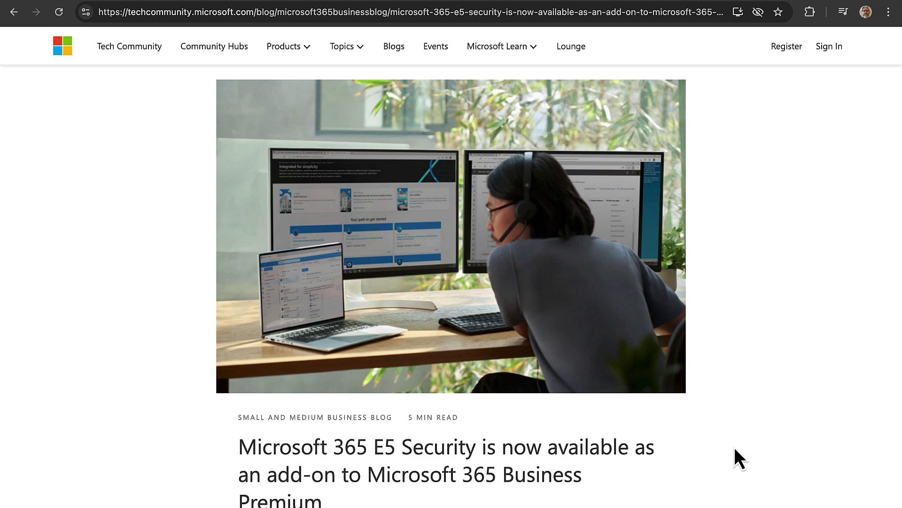
# Scroll the E5 Security add-on blog post past the intro to the product diagram.
pyautogui.scroll(-1, 744, 452)
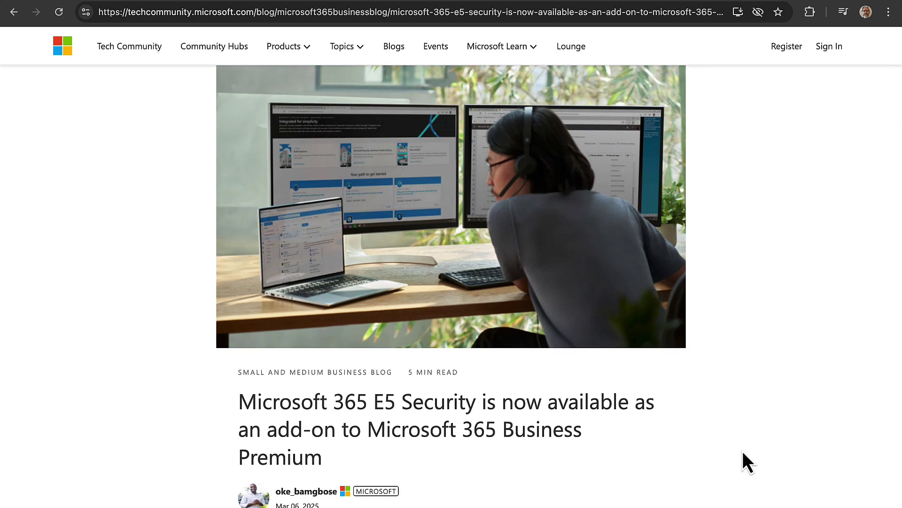
pyautogui.scroll(-1, 743, 450)
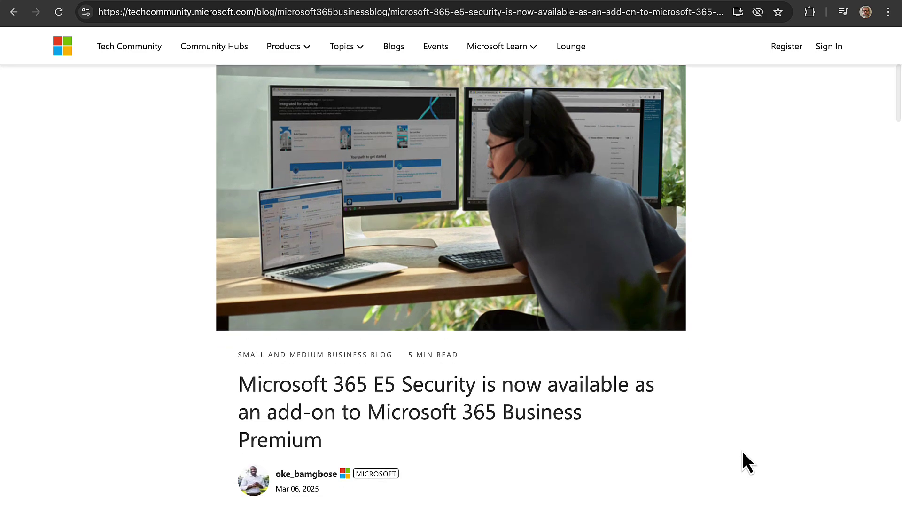
pyautogui.scroll(-4, 743, 450)
pyautogui.scroll(-3, 743, 449)
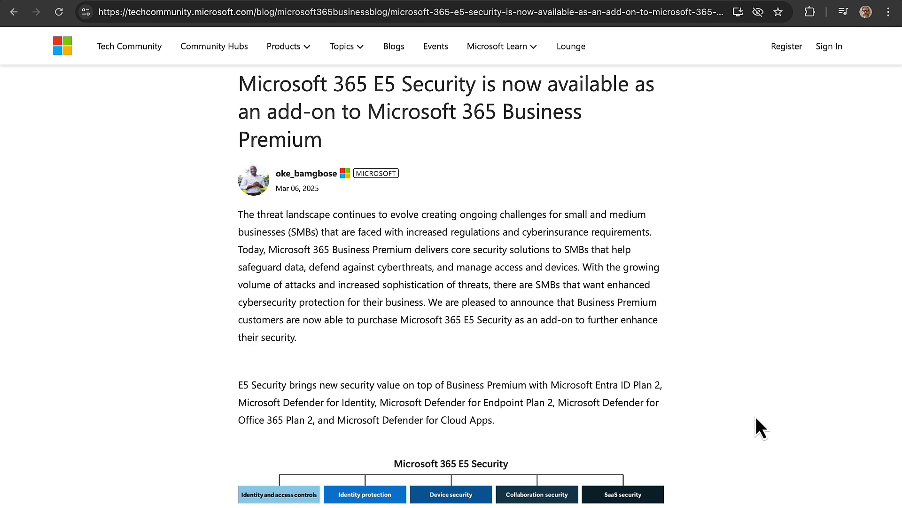
# Read the Identity, XDR, ITDR, Device, Email and SaaS sections down to the $12 vs $28.20 pricing graphic.
pyautogui.scroll(-3, 749, 409)
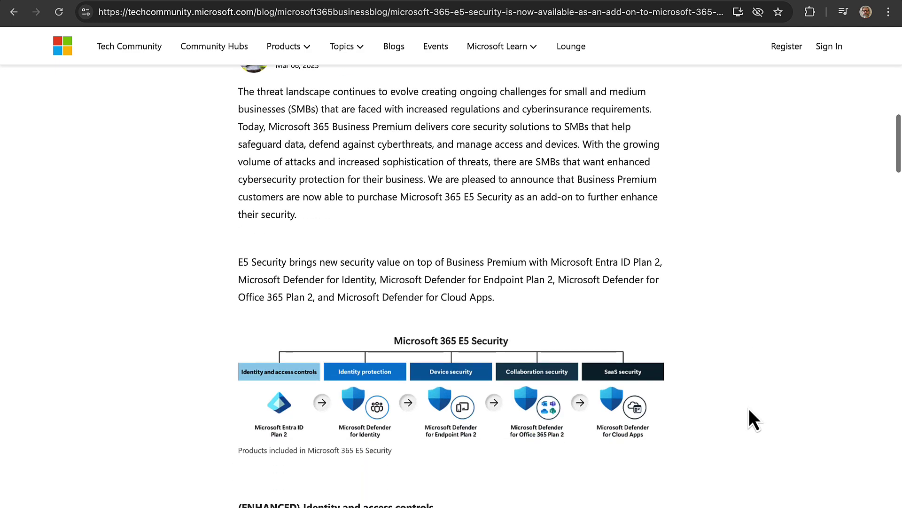
pyautogui.scroll(-4, 748, 408)
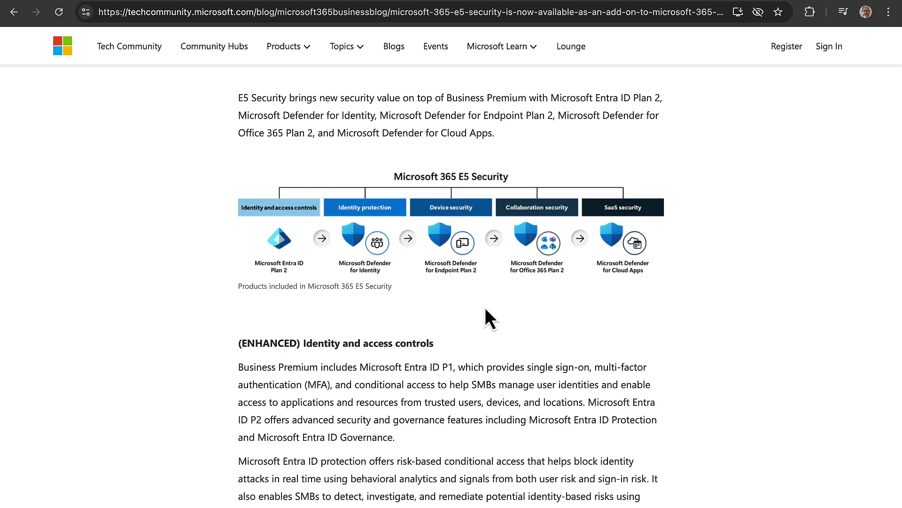
pyautogui.scroll(-5, 485, 308)
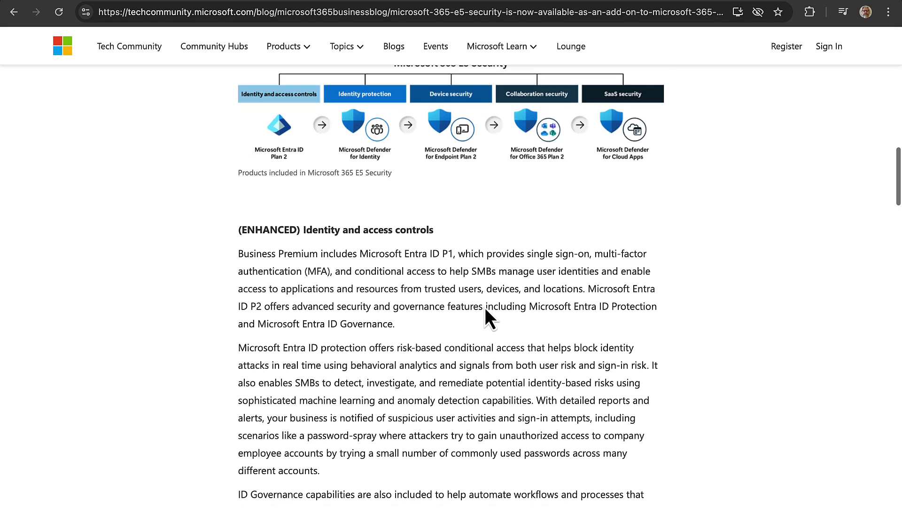
pyautogui.scroll(-5, 484, 305)
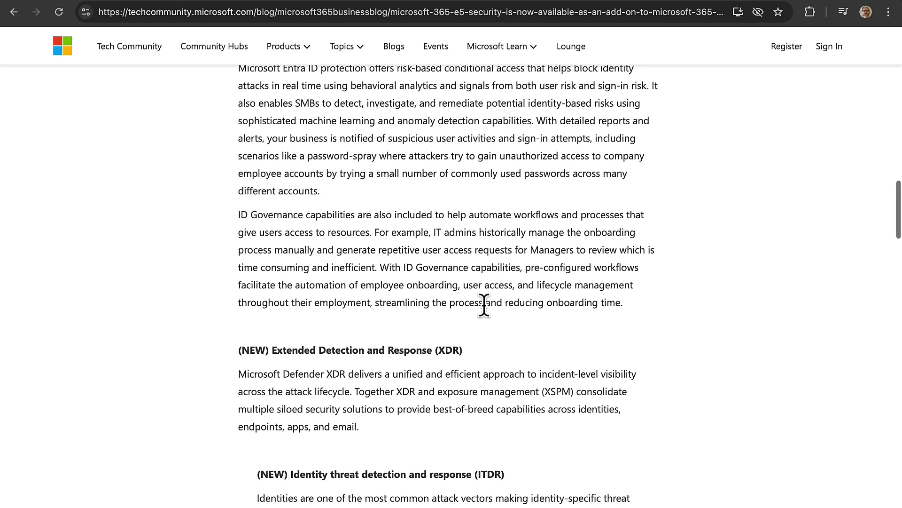
pyautogui.scroll(-1, 485, 307)
pyautogui.scroll(-2, 485, 308)
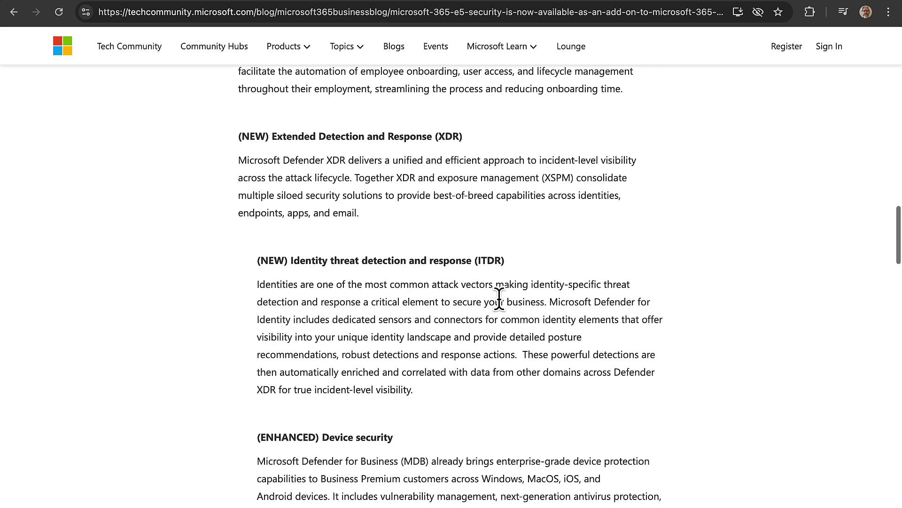
pyautogui.scroll(-2, 630, 268)
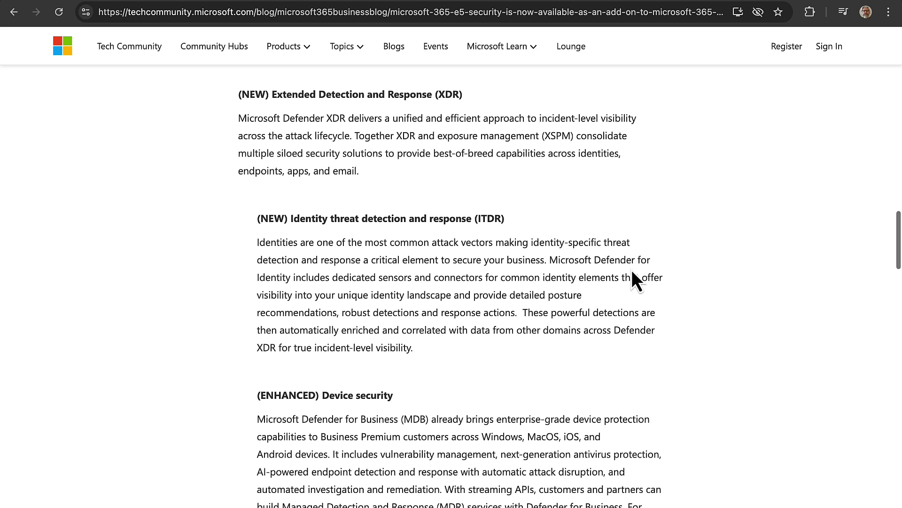
pyautogui.scroll(-1, 631, 268)
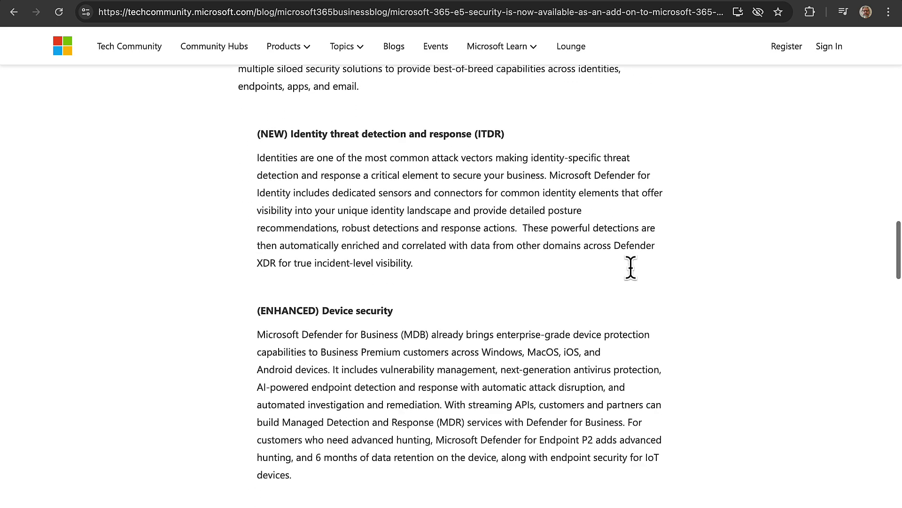
pyautogui.scroll(-5, 632, 270)
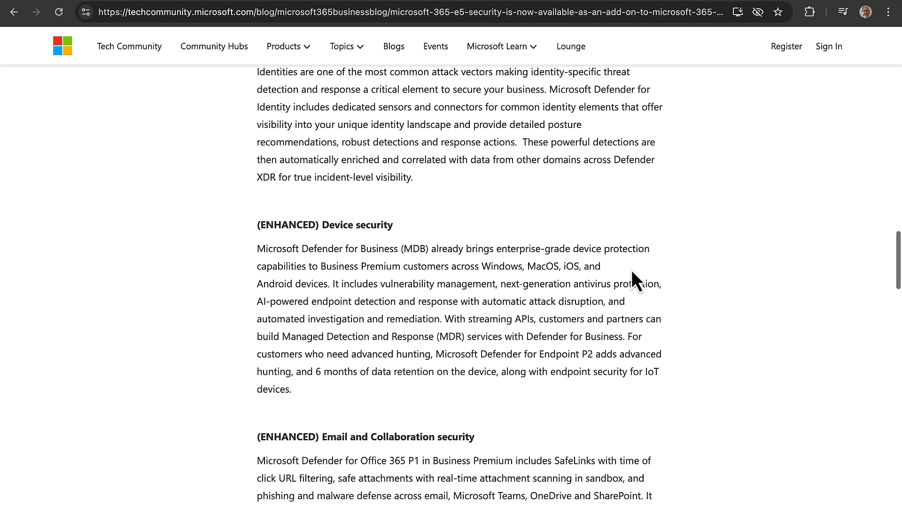
pyautogui.scroll(-8, 632, 269)
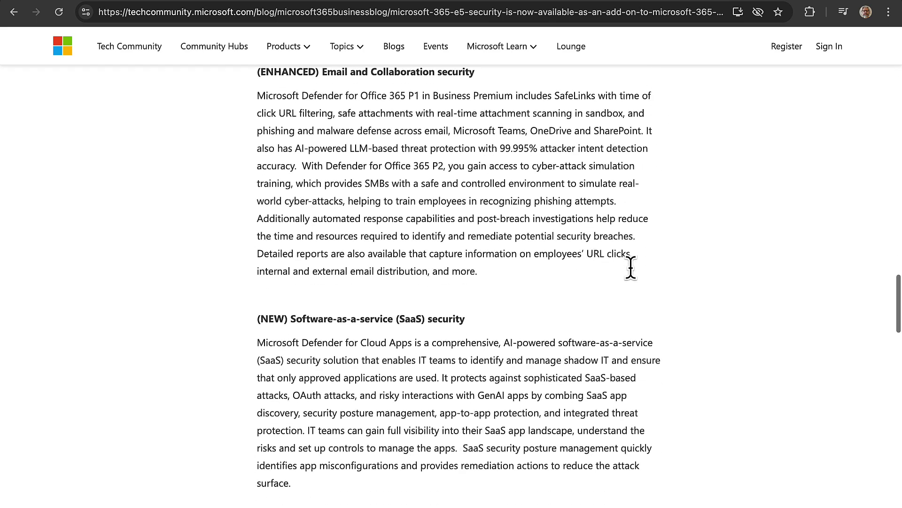
pyautogui.scroll(-4, 632, 270)
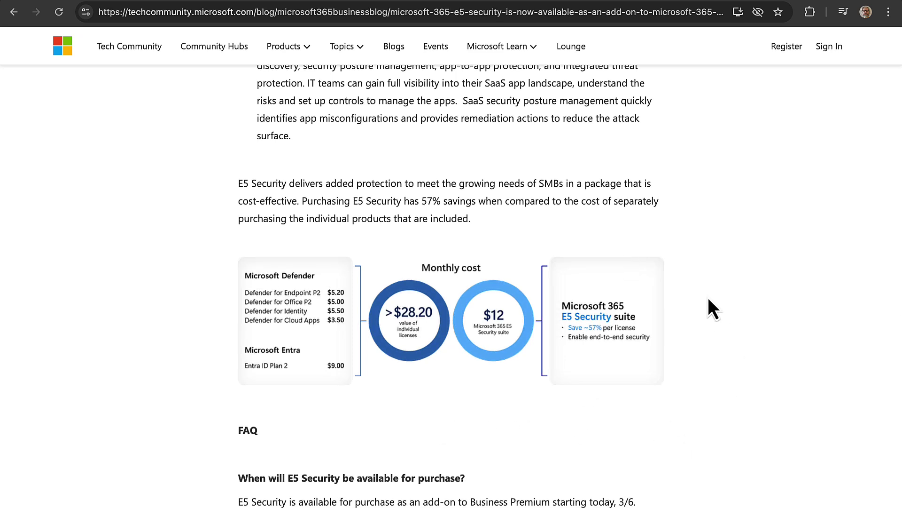
pyautogui.scroll(-2, 709, 299)
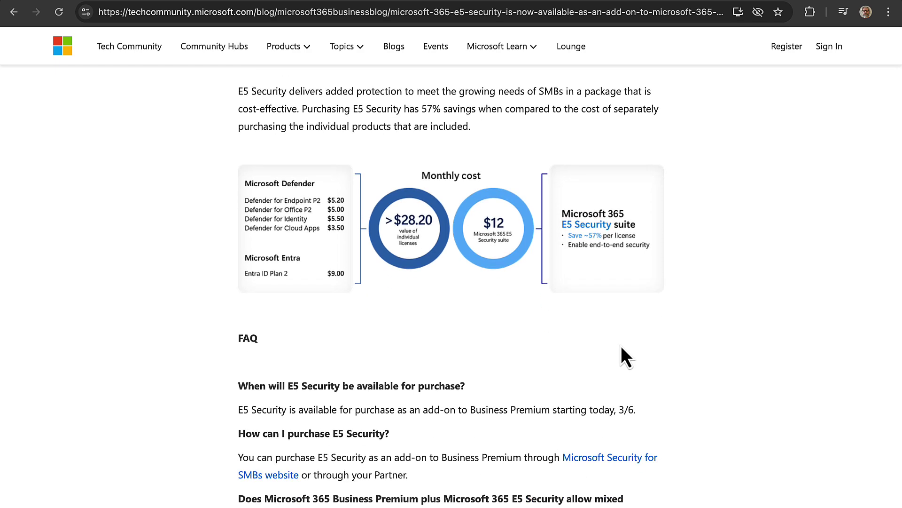
pyautogui.scroll(-1, 622, 347)
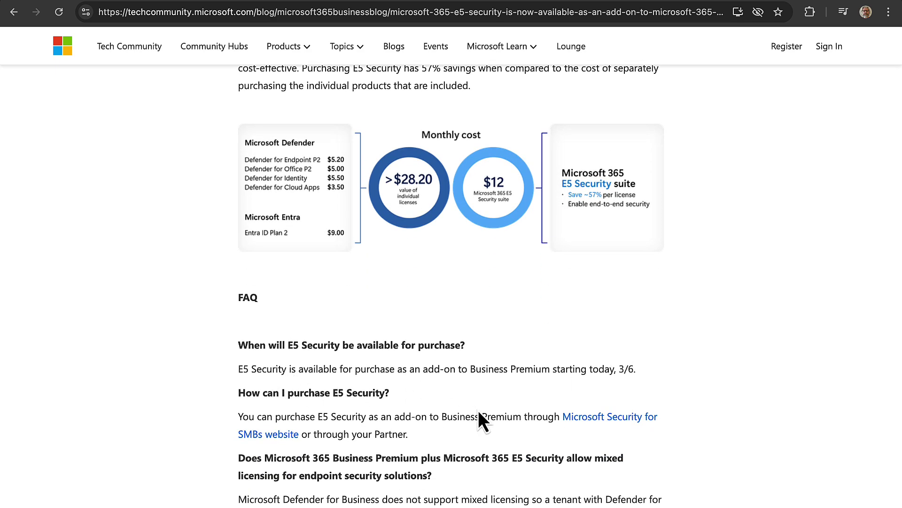
# Read the FAQ answers on mixed licensing and Defender for Business versus Endpoint P2.
pyautogui.scroll(-4, 478, 410)
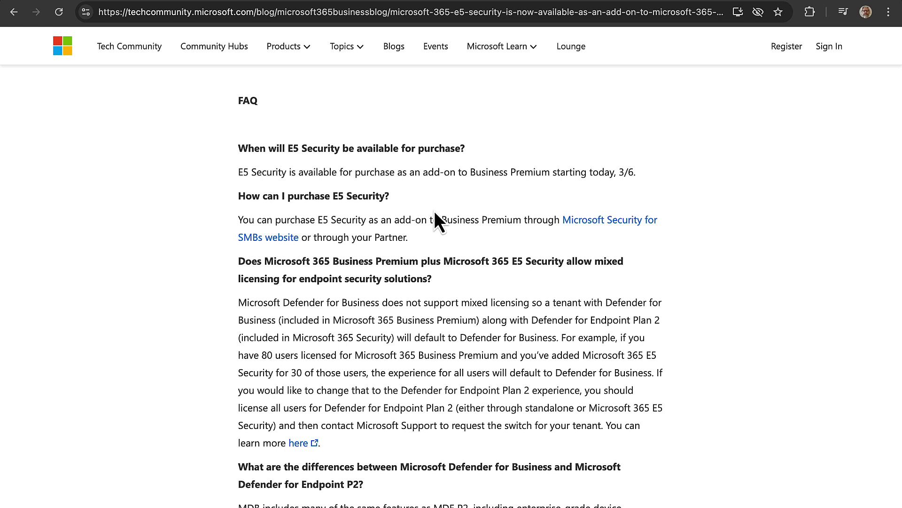
pyautogui.scroll(-2, 500, 343)
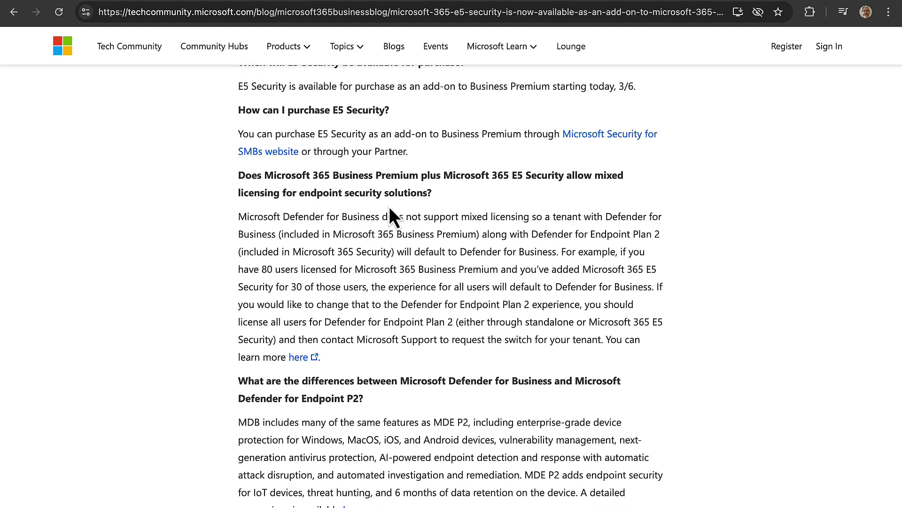
pyautogui.scroll(-1, 472, 229)
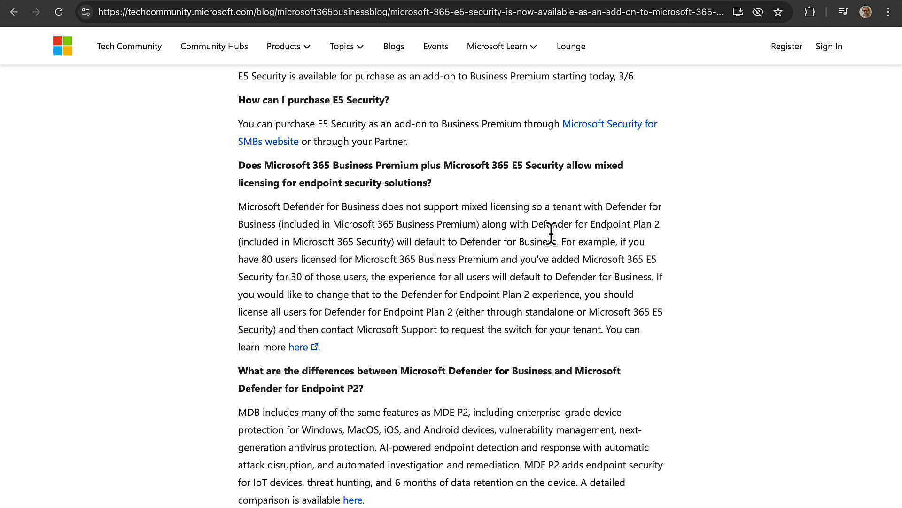
pyautogui.scroll(-2, 563, 249)
pyautogui.scroll(-1, 562, 253)
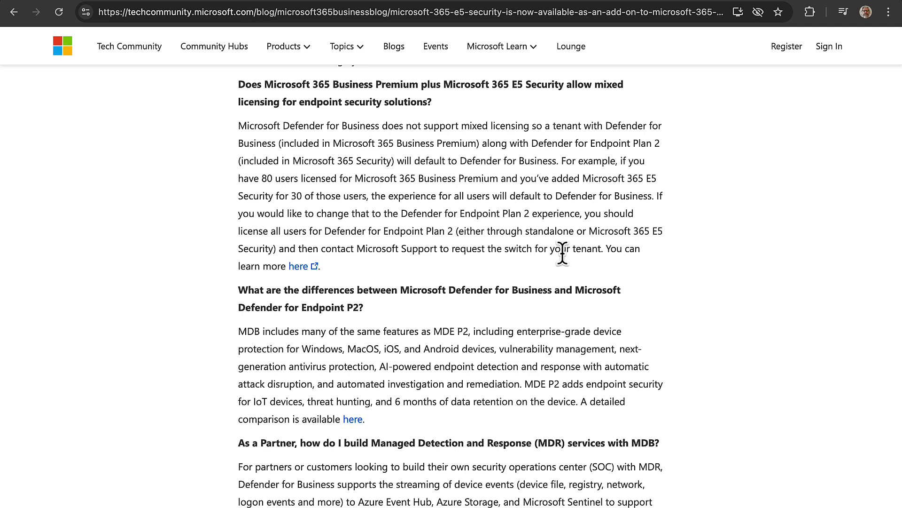
# Scroll past the MDR streaming answer and partner playbook paragraph to the post's tags.
pyautogui.scroll(-4, 613, 347)
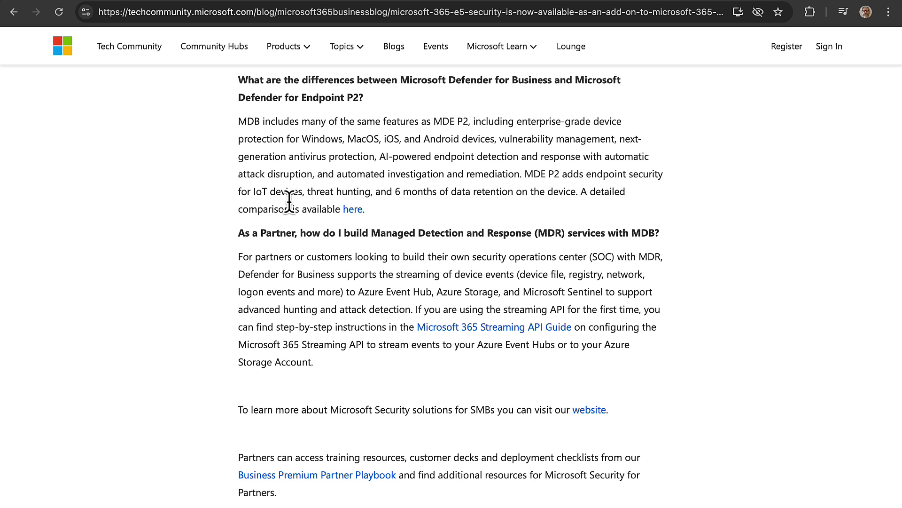
pyautogui.scroll(-3, 545, 312)
pyautogui.scroll(-2, 544, 312)
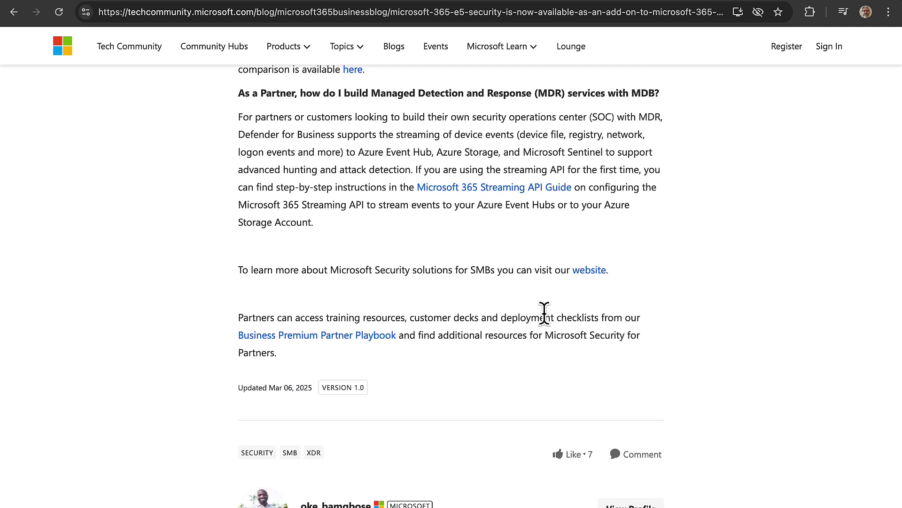
# In the admin center's products list, open the Microsoft 365 Business Premium subscription details.
pyautogui.hotkey('ctrl', 'Tab')
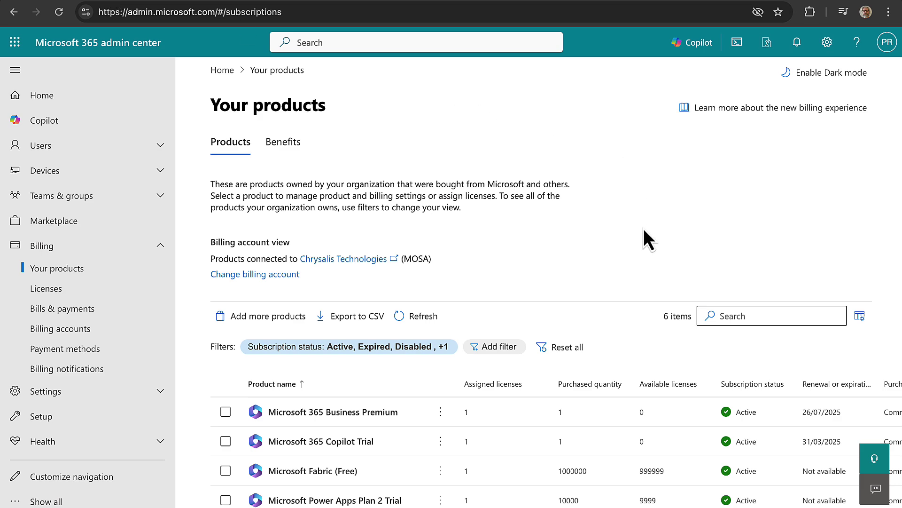
pyautogui.scroll(-2, 644, 228)
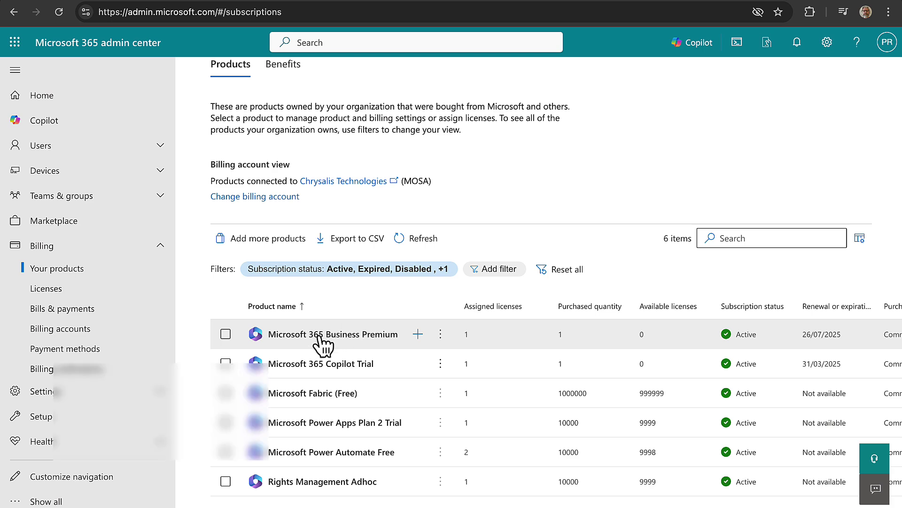
pyautogui.click(16, 71)
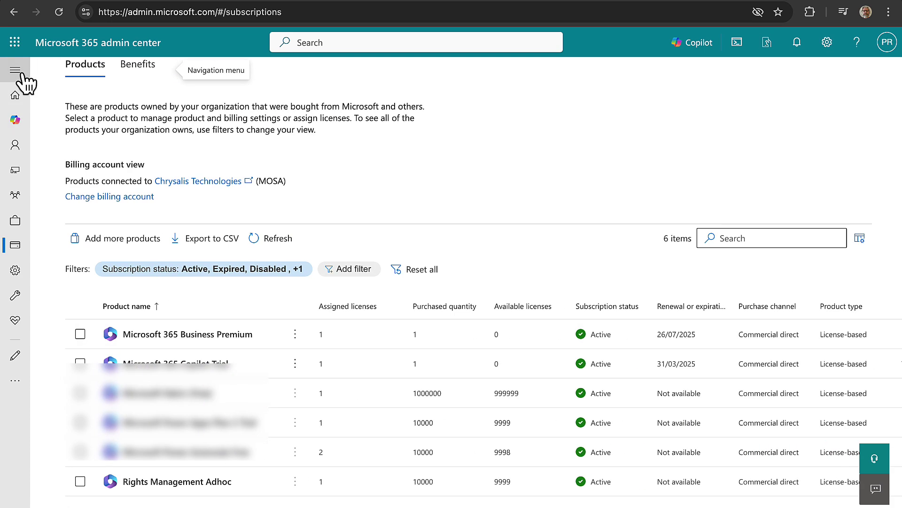
pyautogui.click(197, 335)
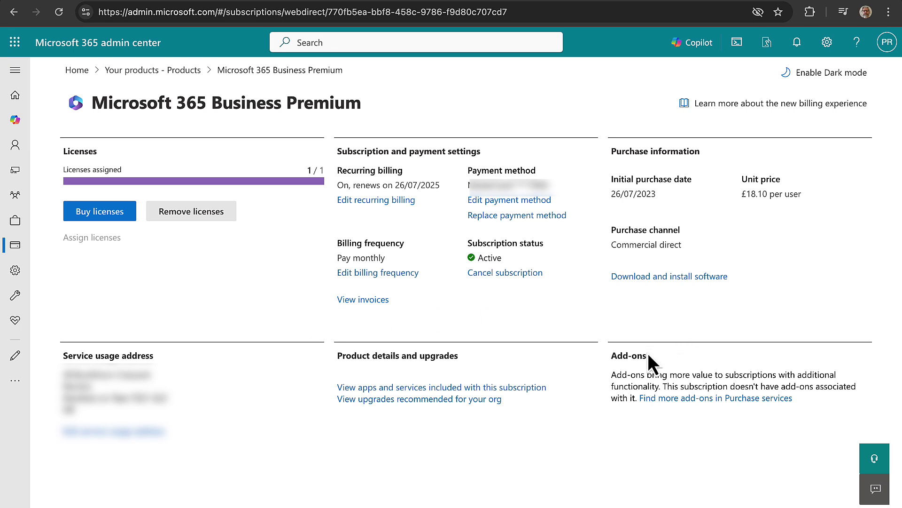
pyautogui.click(681, 399)
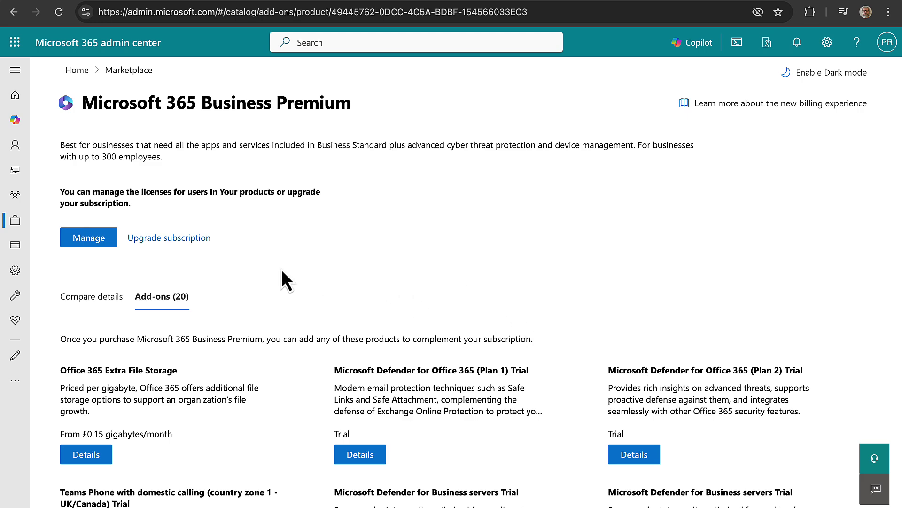
pyautogui.scroll(-3, 281, 269)
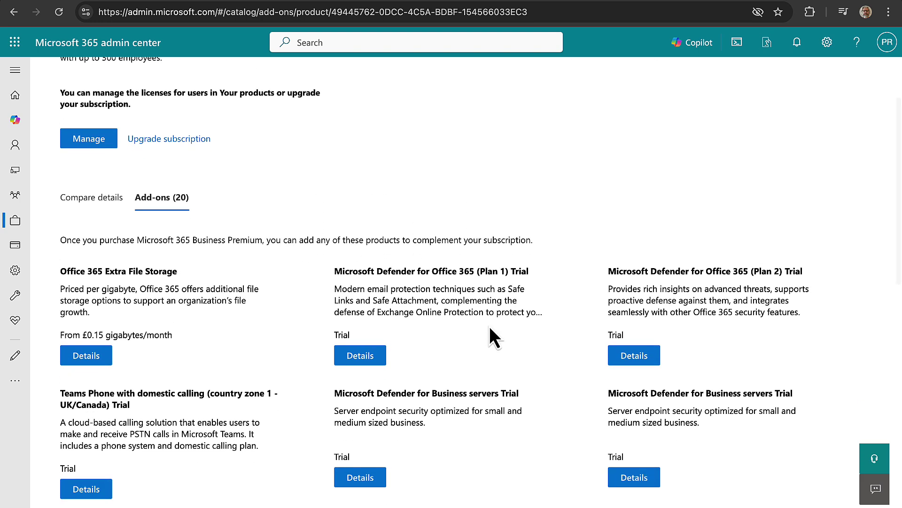
pyautogui.scroll(-3, 715, 324)
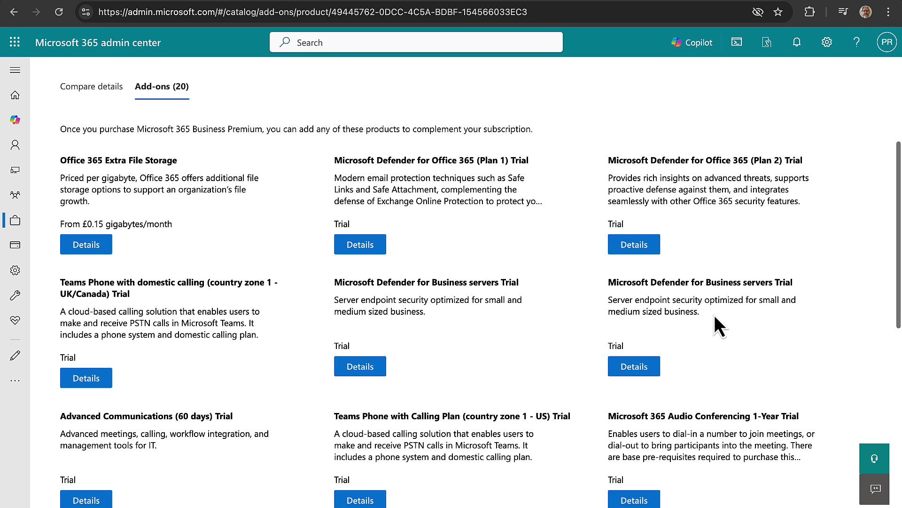
pyautogui.scroll(-4, 714, 316)
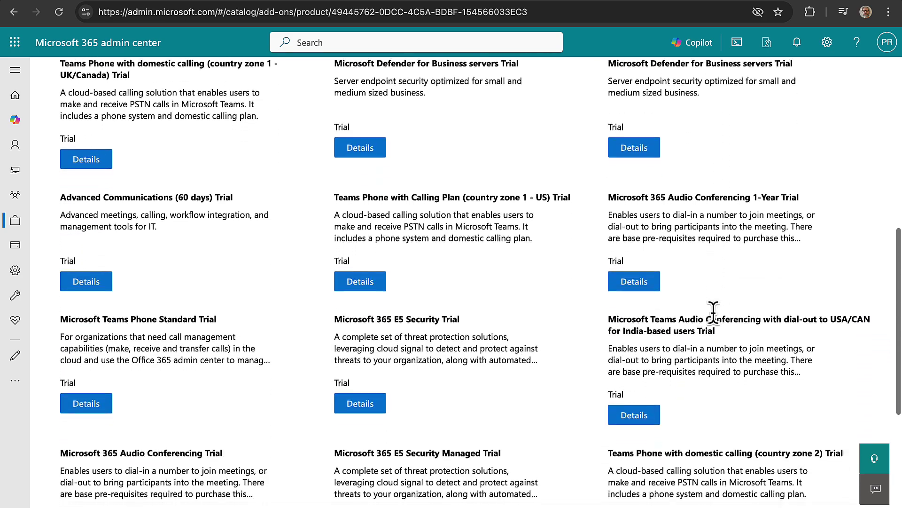
pyautogui.scroll(-4, 713, 311)
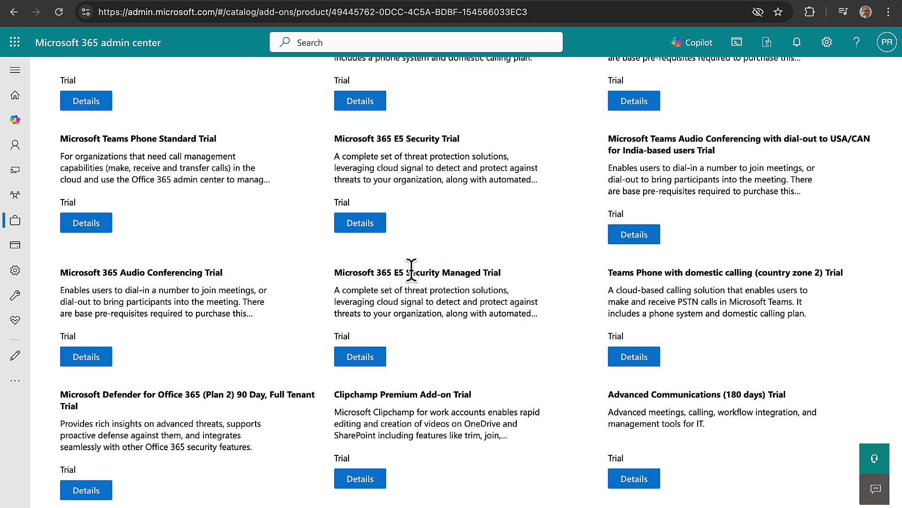
# View the Microsoft 365 E5 Security Trial details, priced at £9.20 per license monthly.
pyautogui.click(359, 224)
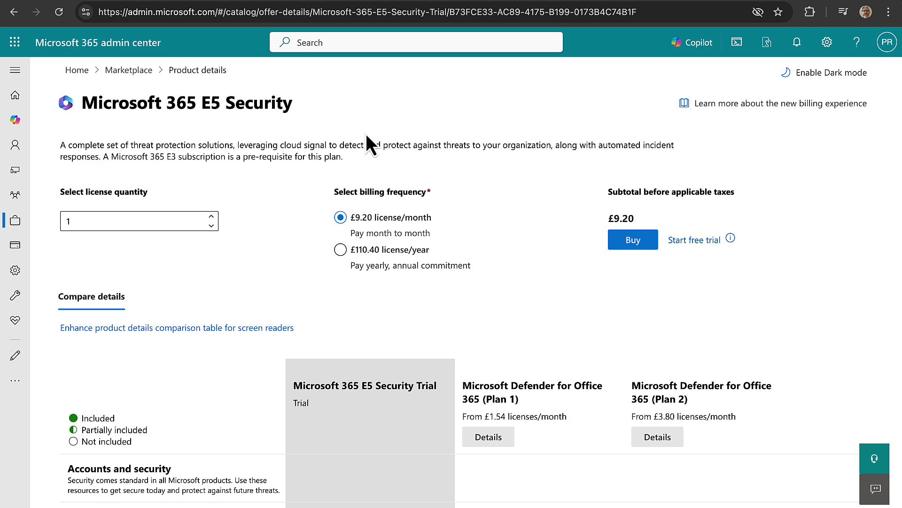
# Return to the add-ons list and review the free 25-user E5 Security Managed Trial details.
pyautogui.click(13, 15)
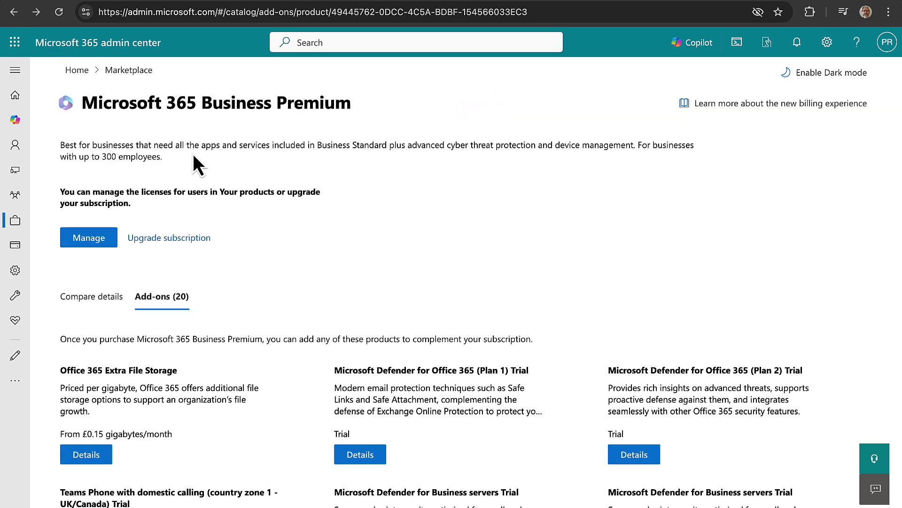
pyautogui.scroll(-5, 481, 305)
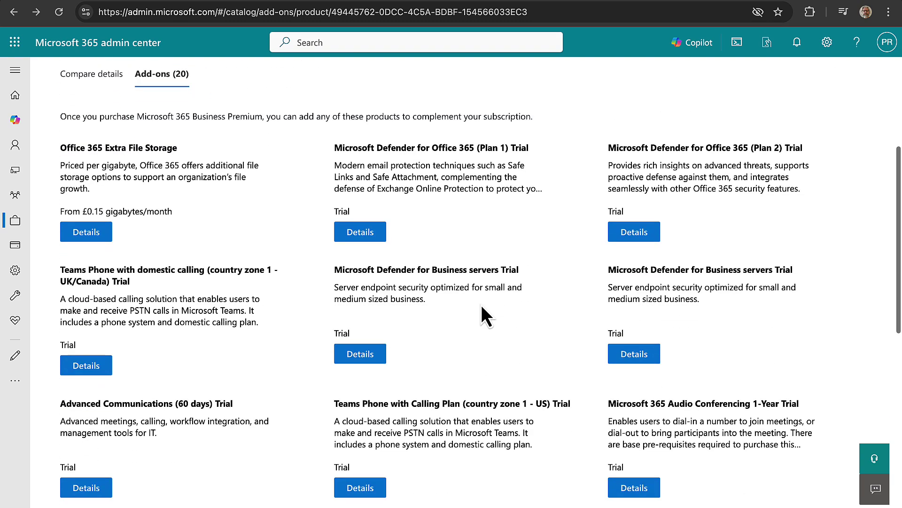
pyautogui.scroll(-7, 481, 305)
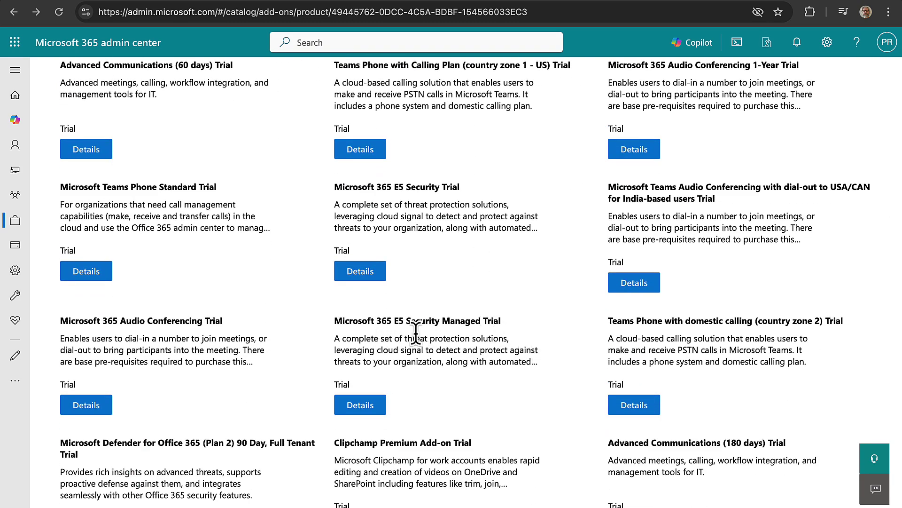
pyautogui.scroll(-2, 432, 338)
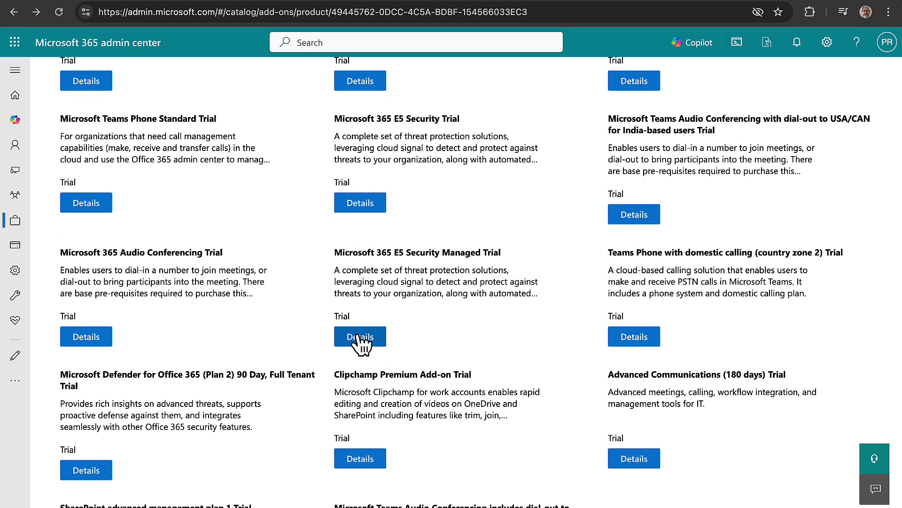
pyautogui.click(361, 338)
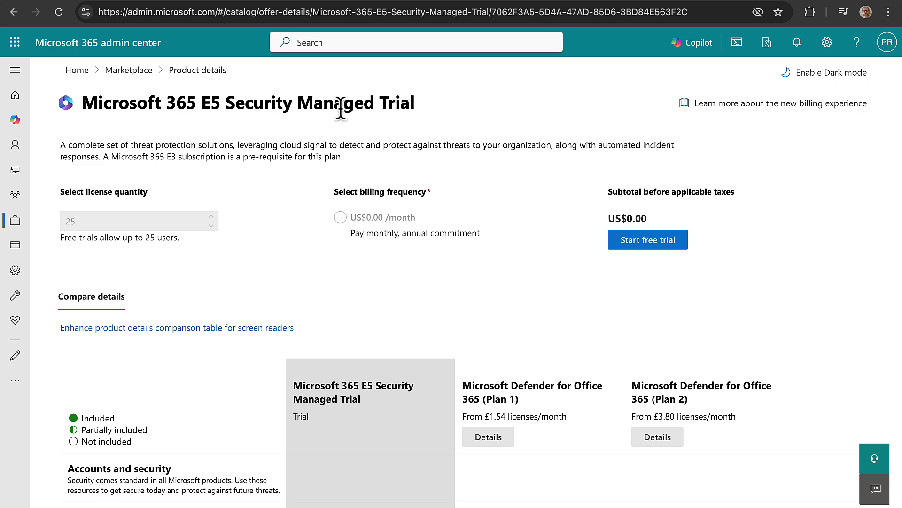
pyautogui.scroll(-5, 574, 247)
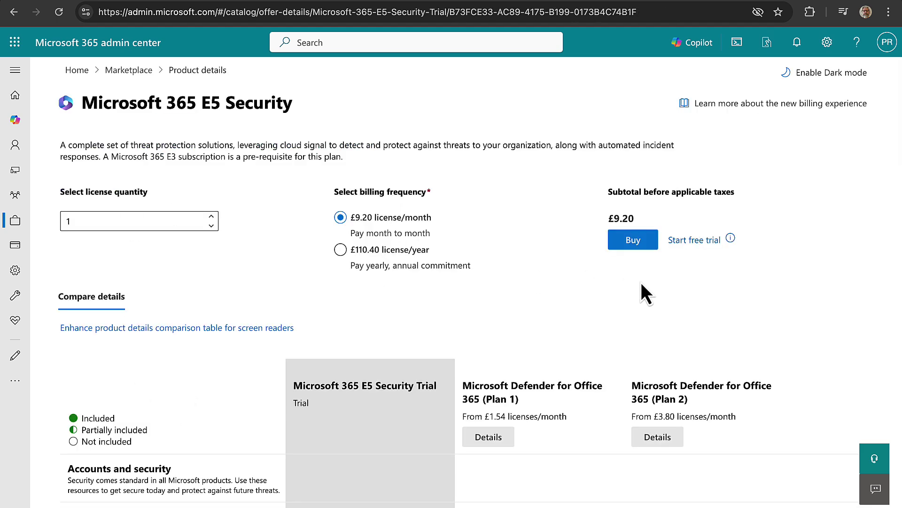
# Start the Microsoft 365 E5 Security free trial and check the GBP 0.00 checkout for 25 items.
pyautogui.click(708, 241)
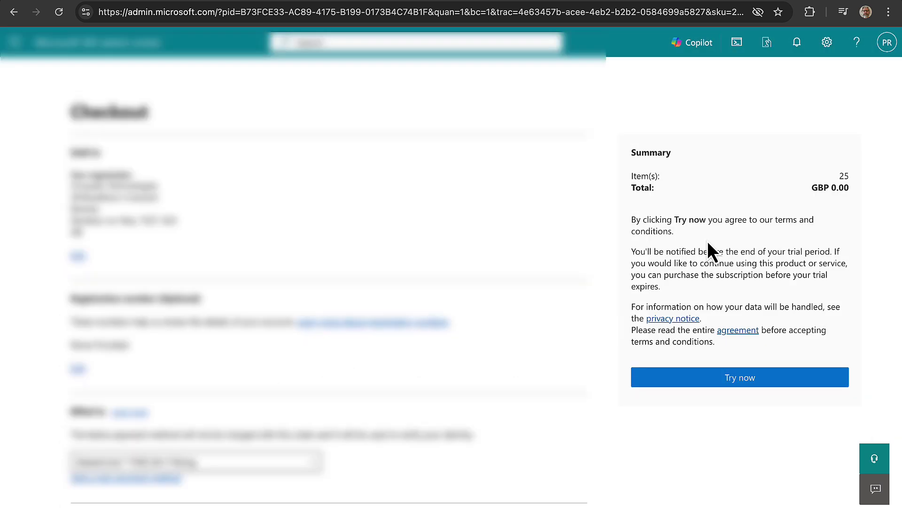
pyautogui.scroll(-1, 520, 329)
pyautogui.scroll(-3, 519, 329)
pyautogui.scroll(-2, 520, 329)
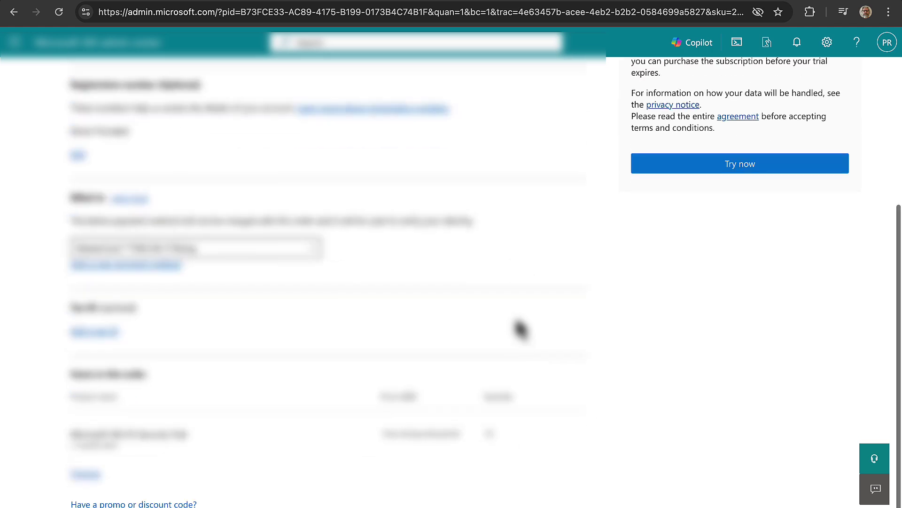
pyautogui.scroll(5, 520, 329)
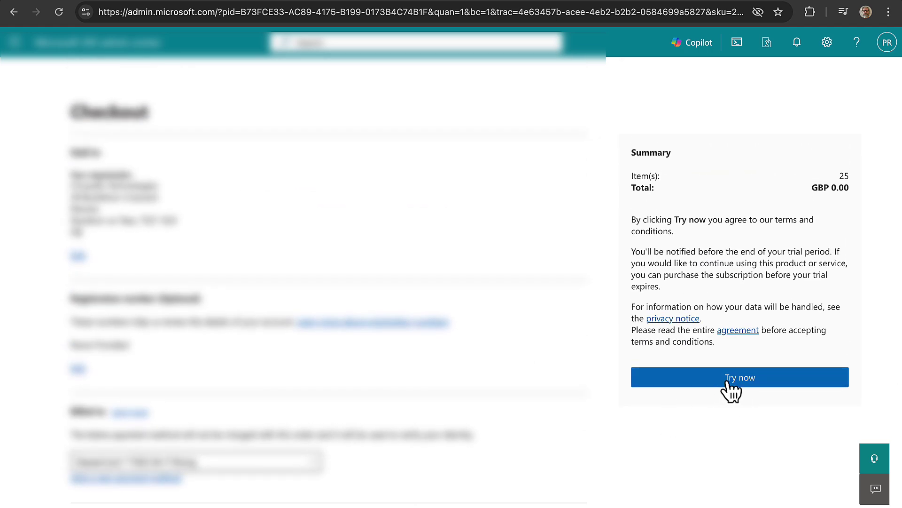
# Place the free trial order with Try now and submit the bank's transaction verification.
pyautogui.click(727, 381)
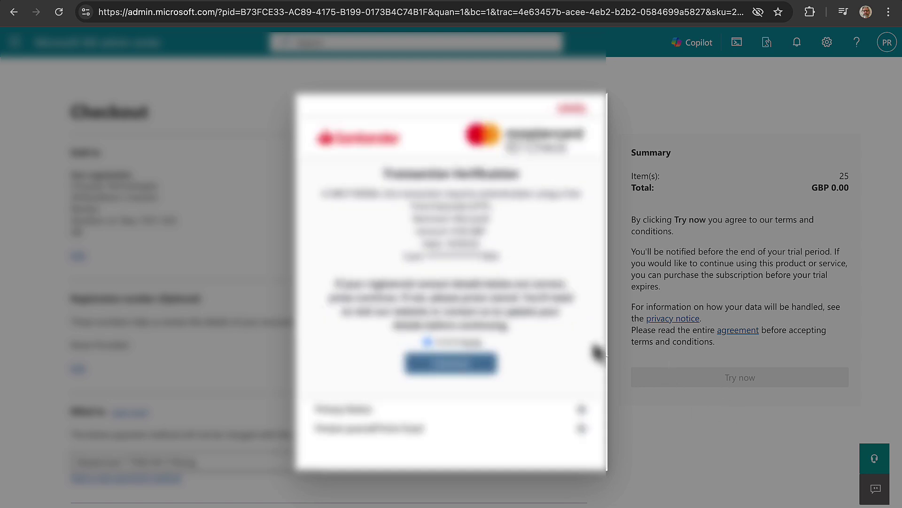
pyautogui.click(458, 371)
pyautogui.click(459, 370)
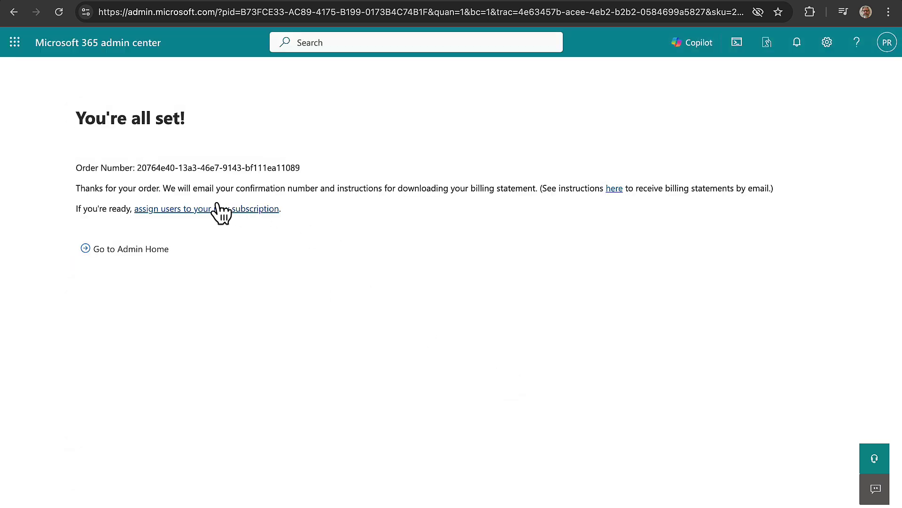
# Follow the confirmation page's link to assign users, opening the Active users list.
pyautogui.click(196, 209)
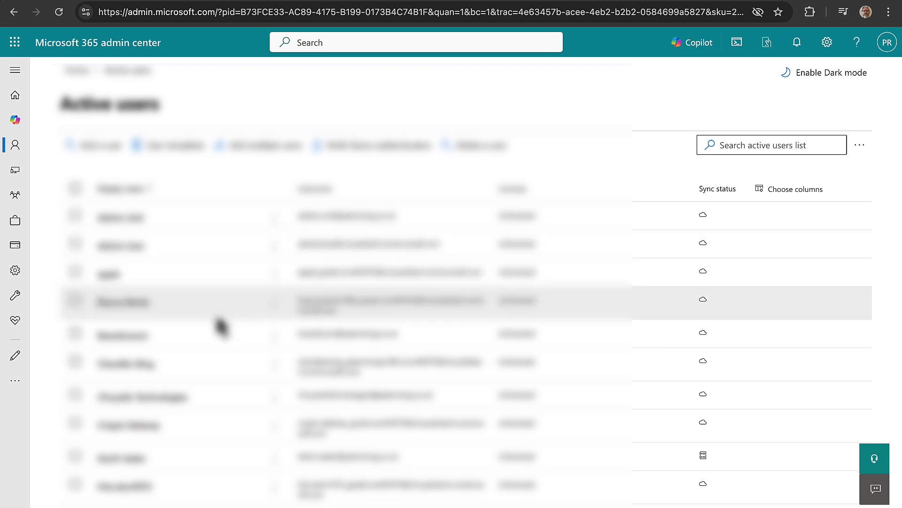
# Tick Microsoft 365 E5 Security in the admin user's Licenses and apps, save, and close the panel.
pyautogui.scroll(-2, 221, 326)
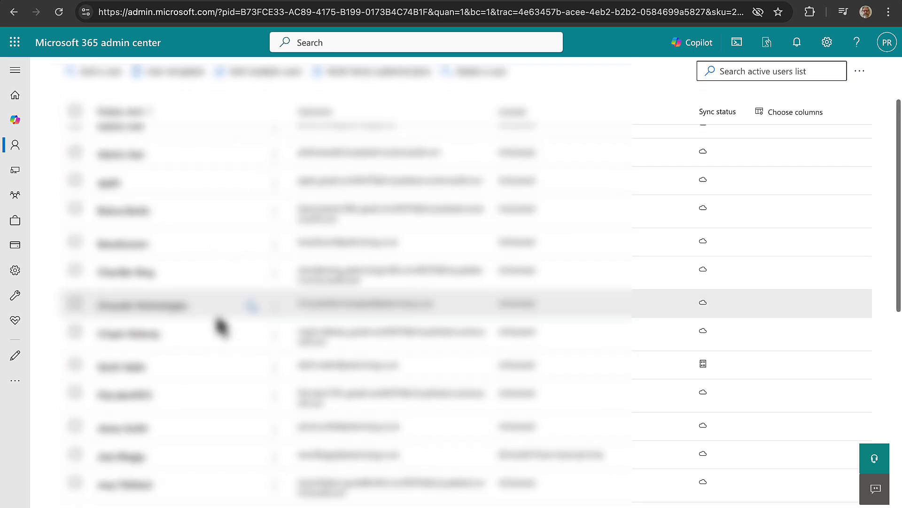
pyautogui.scroll(-4, 221, 326)
pyautogui.scroll(-2, 221, 325)
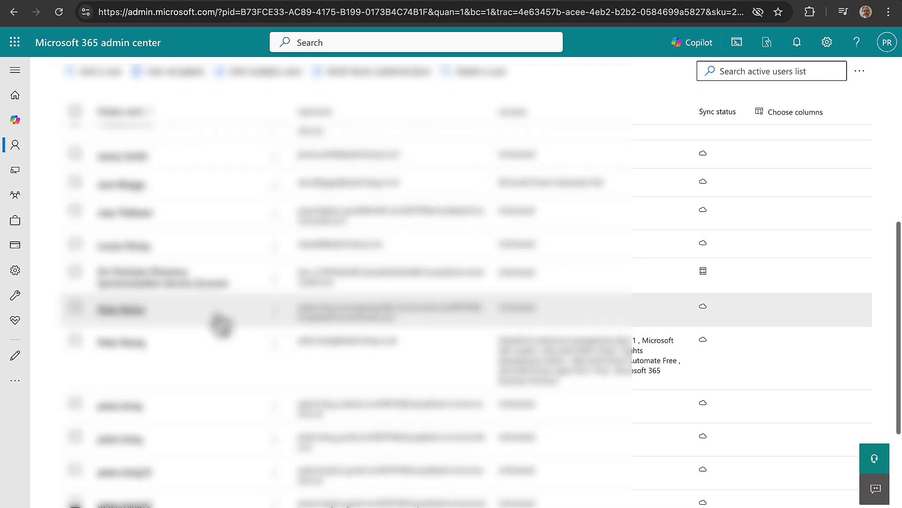
pyautogui.click(137, 352)
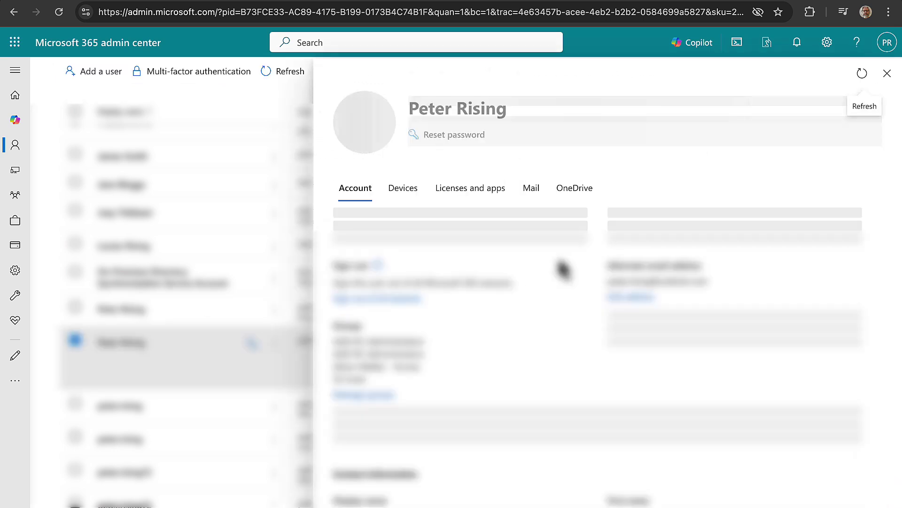
pyautogui.click(469, 207)
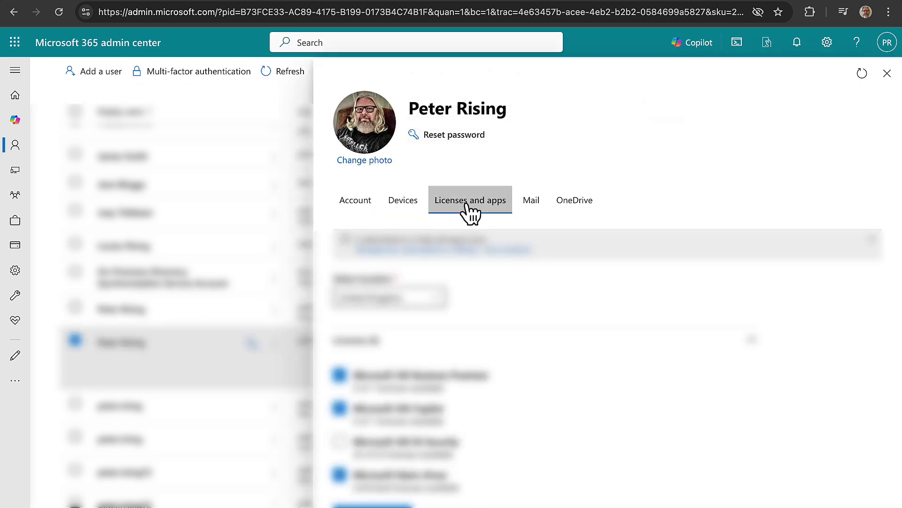
pyautogui.scroll(-2, 546, 343)
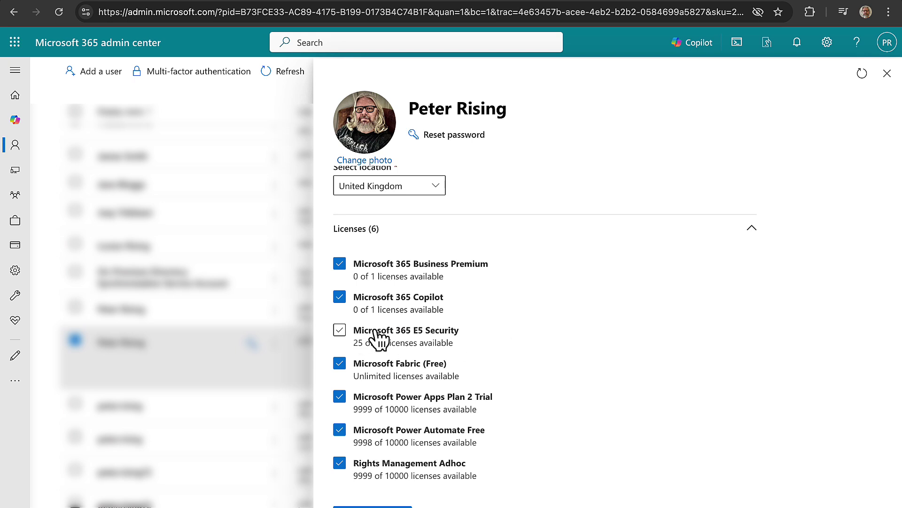
pyautogui.click(350, 334)
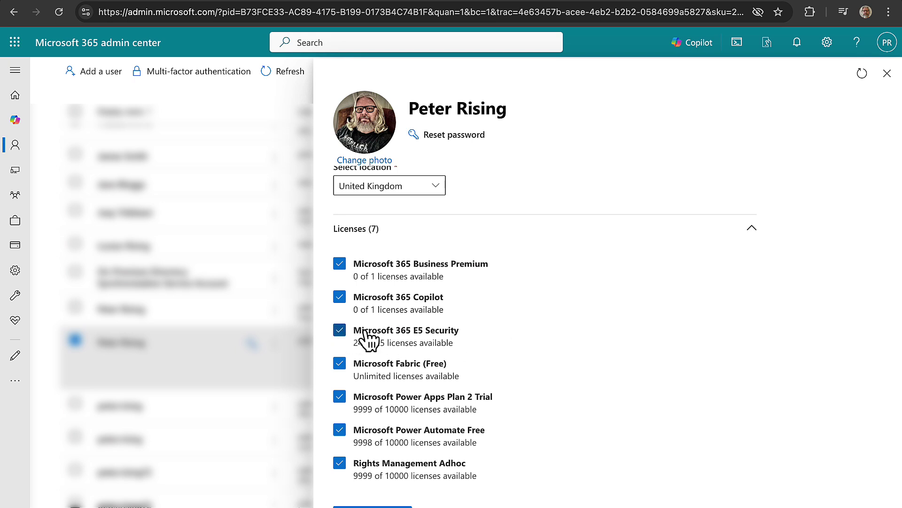
pyautogui.scroll(-2, 514, 362)
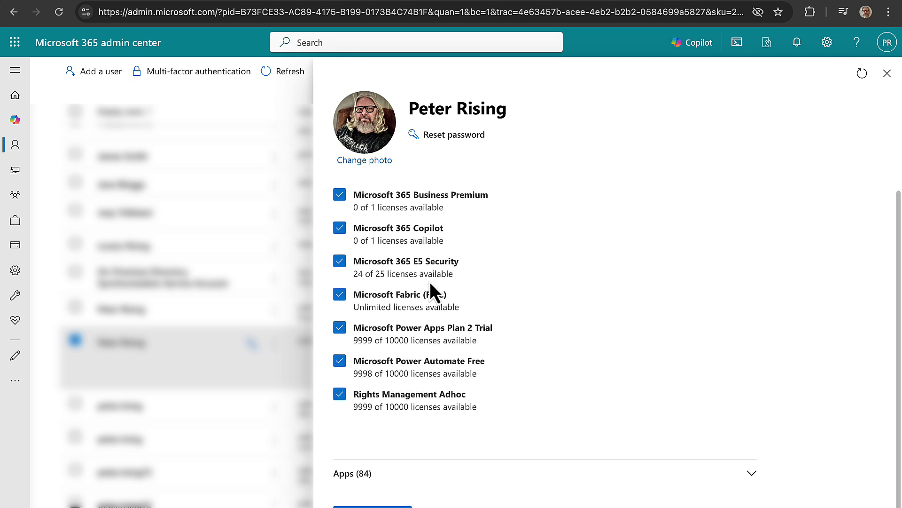
pyautogui.click(372, 506)
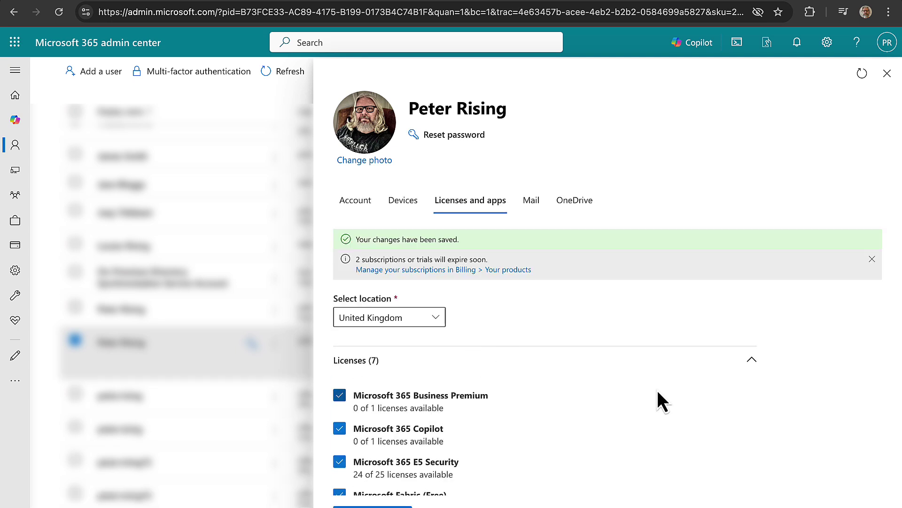
pyautogui.click(887, 73)
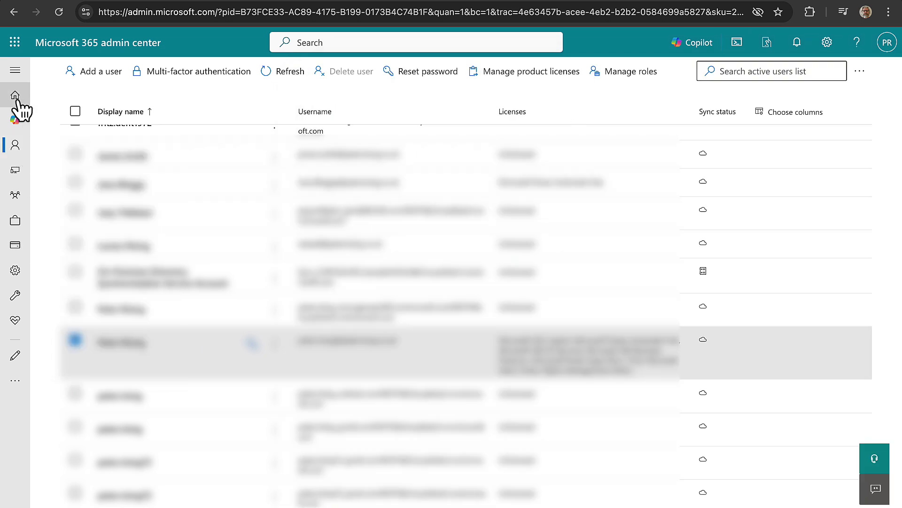
# Under Billing > Licenses, open Microsoft 365 E5 Security to confirm 1 of 25 assigned.
pyautogui.click(16, 70)
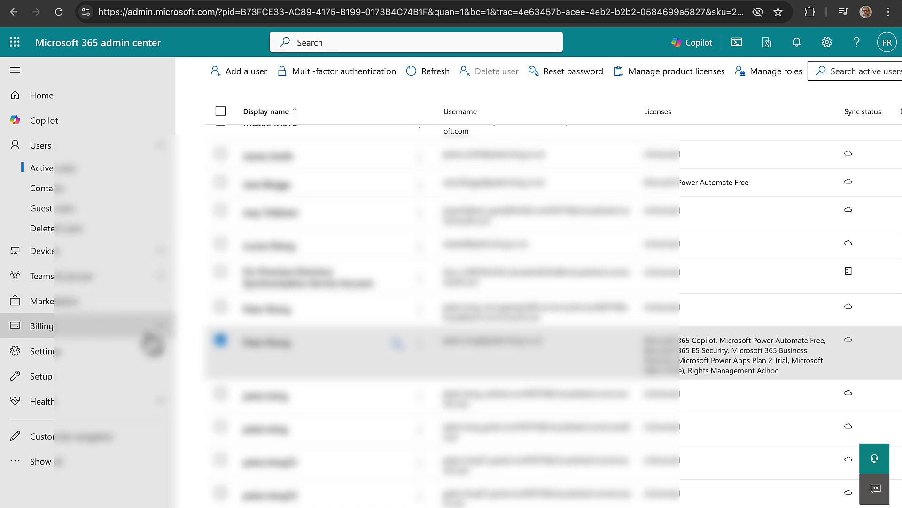
pyautogui.click(157, 331)
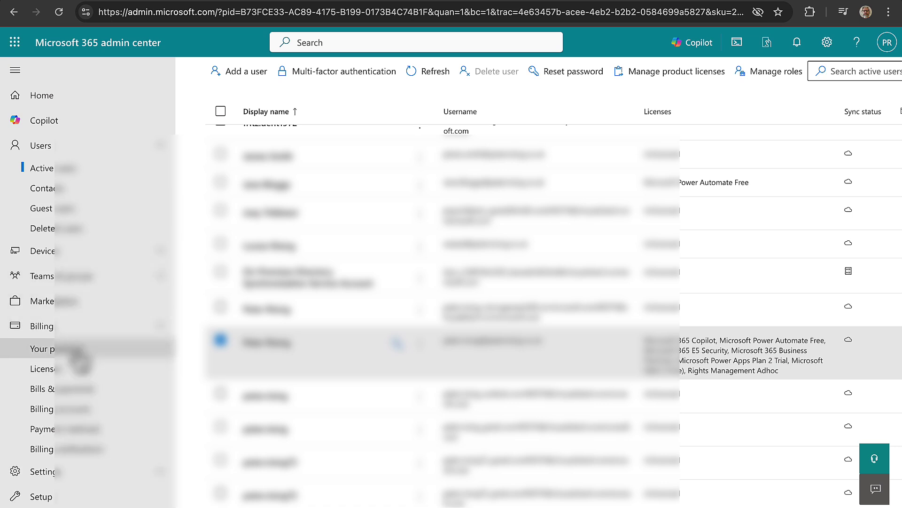
pyautogui.click(74, 352)
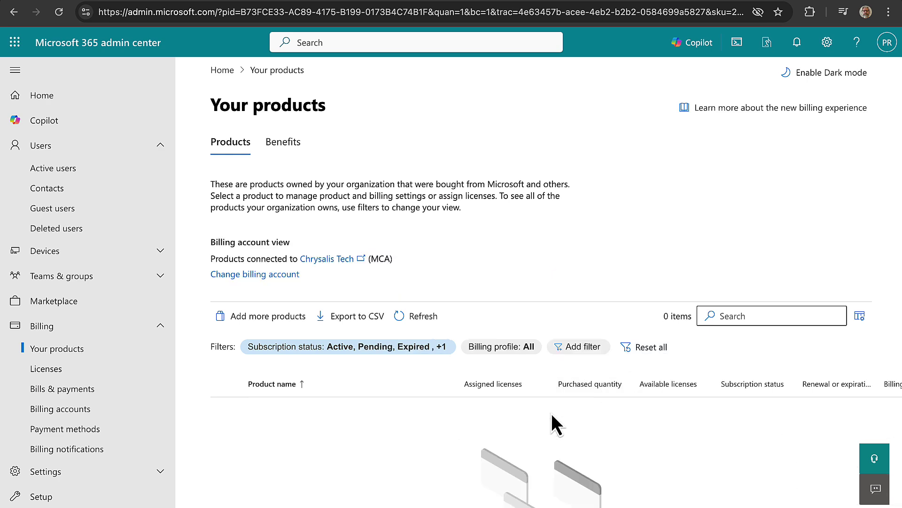
pyautogui.scroll(-3, 551, 413)
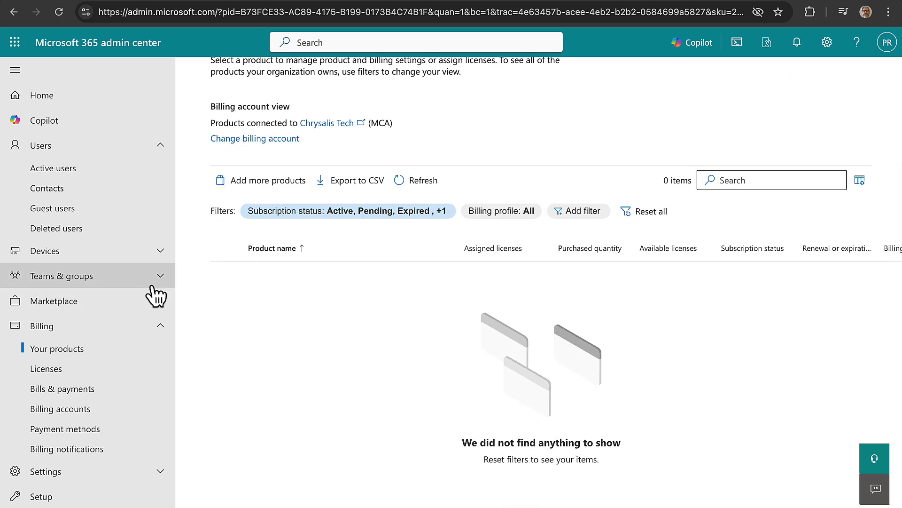
pyautogui.click(70, 372)
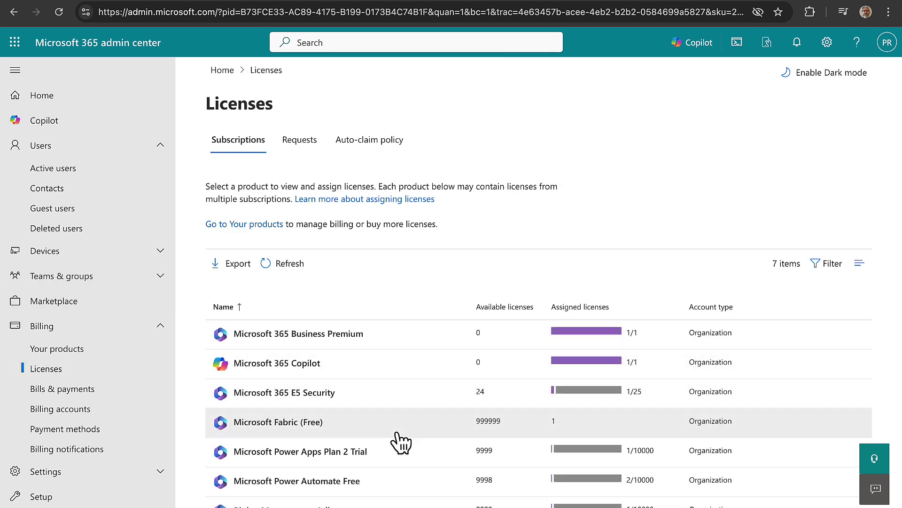
pyautogui.click(276, 396)
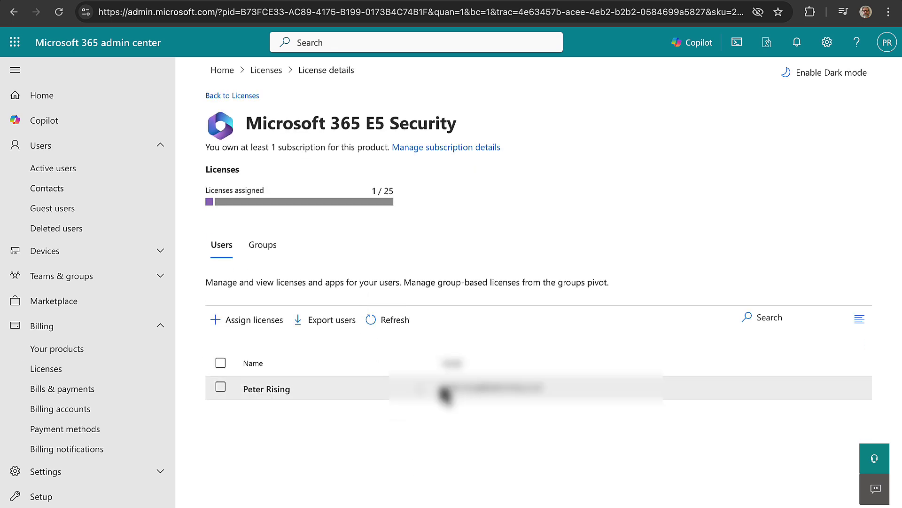
# On the E5 Security Trial subscription page, view the Cancel subscription panel and dismiss it.
pyautogui.click(460, 148)
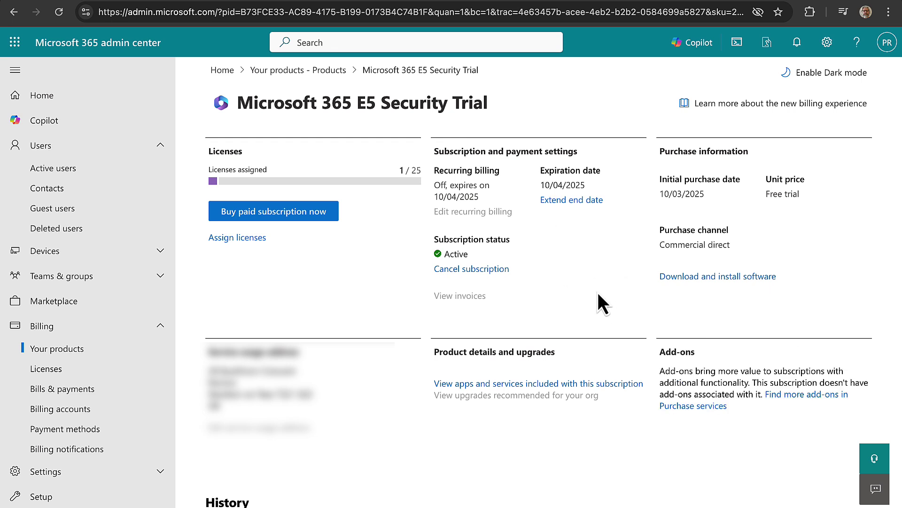
pyautogui.click(463, 270)
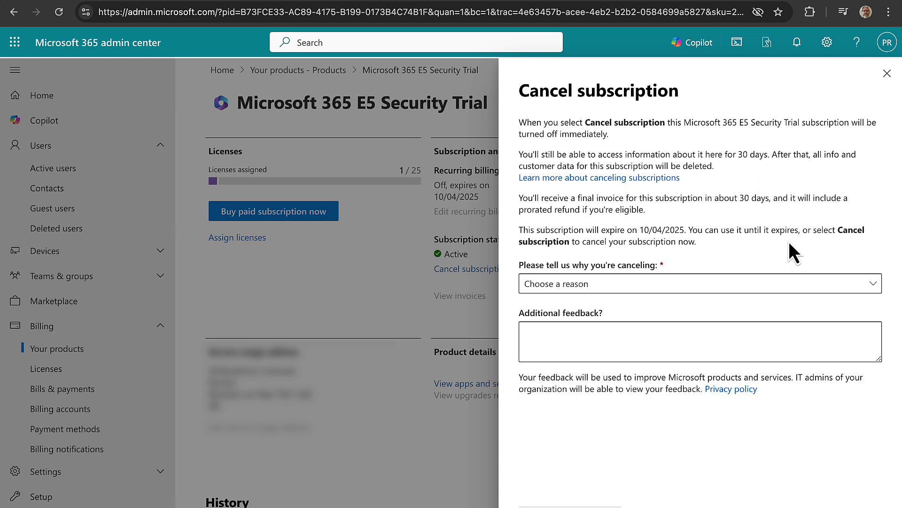
pyautogui.click(887, 74)
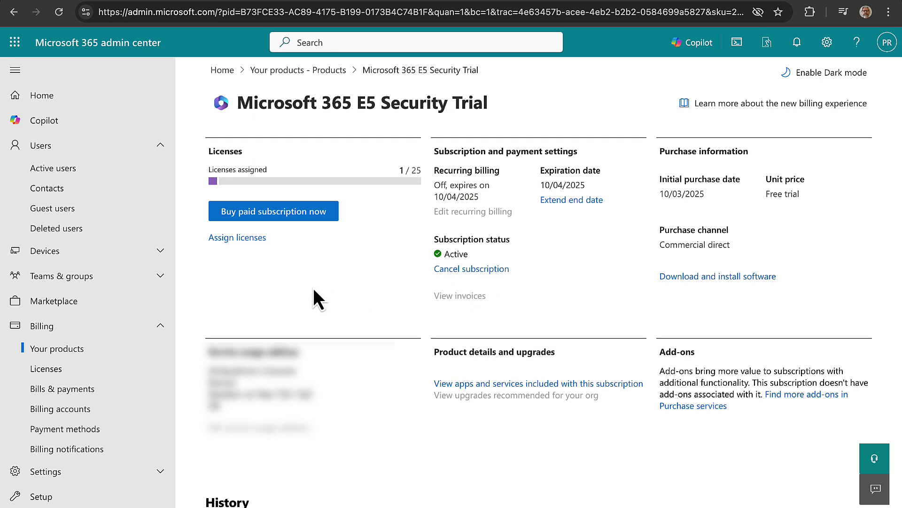
# Open the admin user's Licenses and apps from the Active users list.
pyautogui.click(51, 169)
pyautogui.scroll(-2, 367, 347)
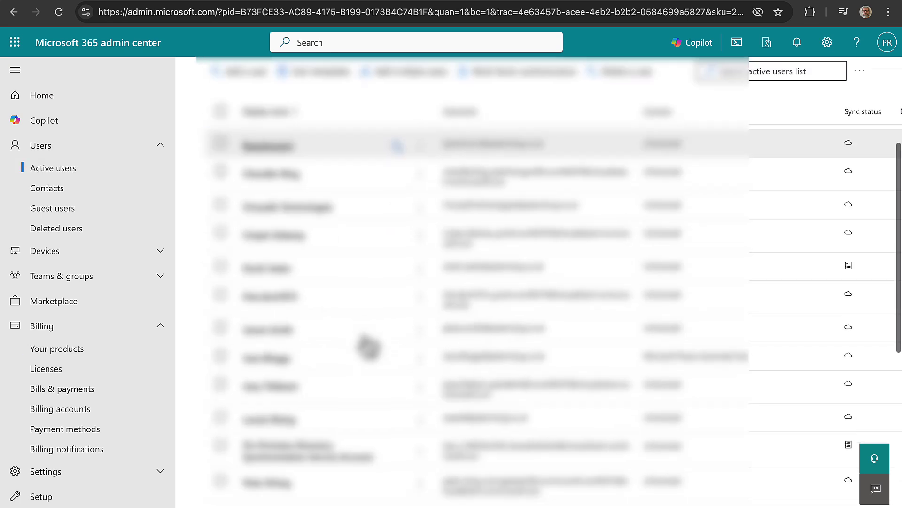
pyautogui.scroll(-3, 369, 347)
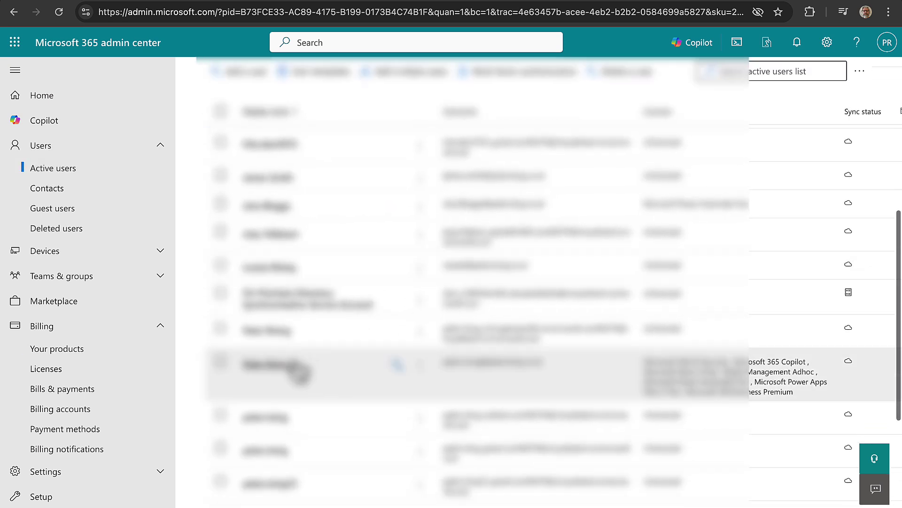
pyautogui.click(282, 365)
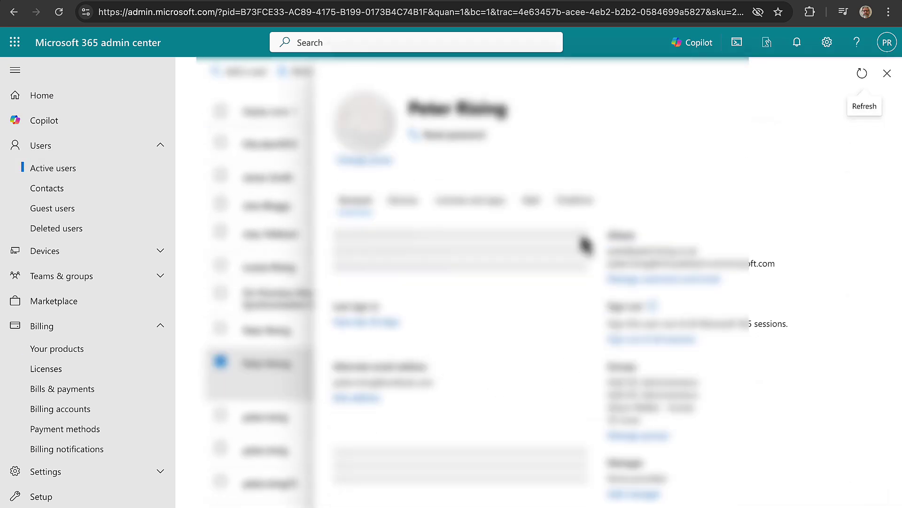
pyautogui.click(468, 204)
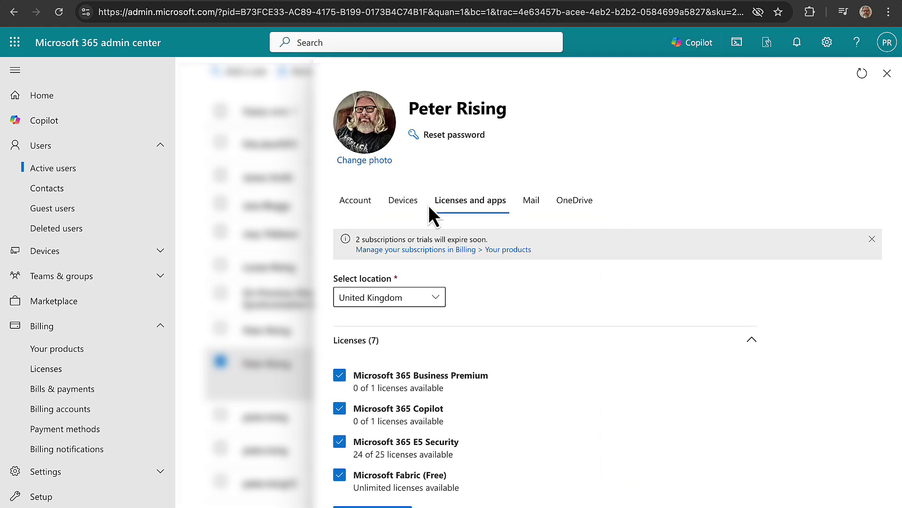
pyautogui.scroll(-4, 537, 340)
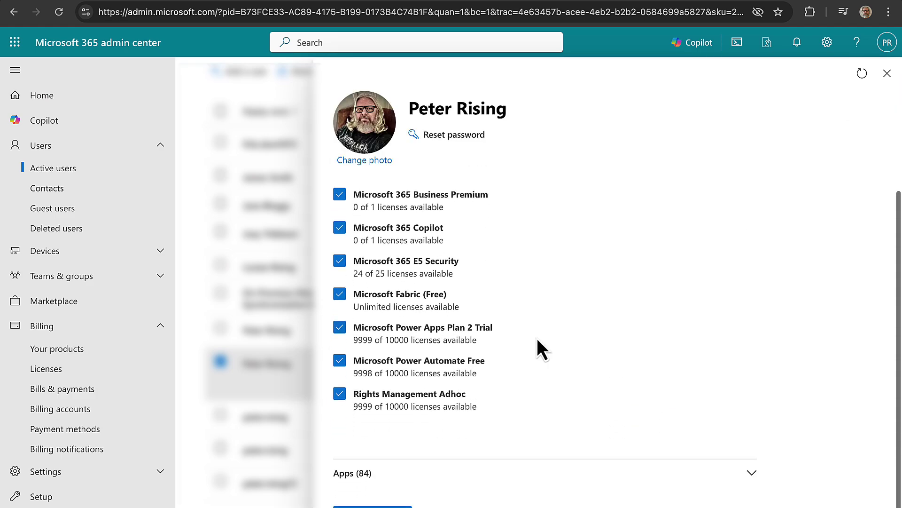
# Expand Apps and filter Show apps for to Microsoft 365 E5 Security, reviewing the enabled apps.
pyautogui.click(751, 475)
pyautogui.scroll(-7, 650, 362)
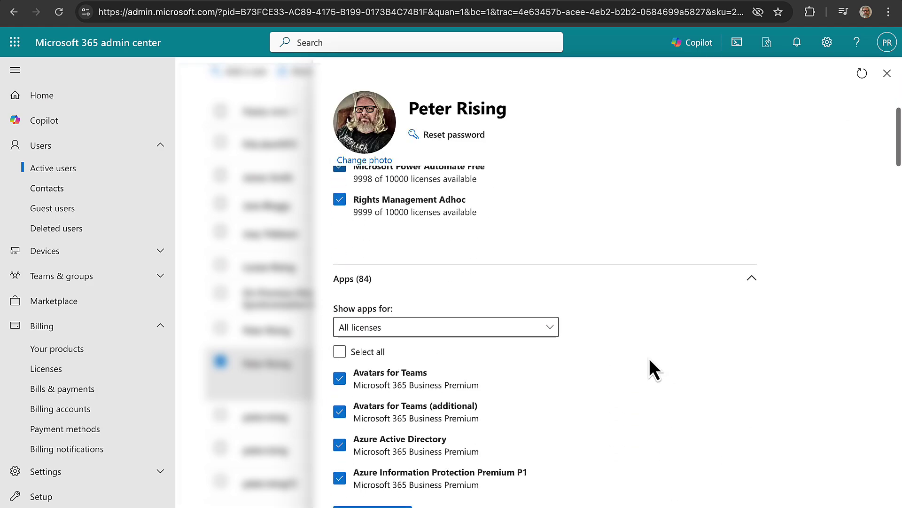
pyautogui.click(549, 199)
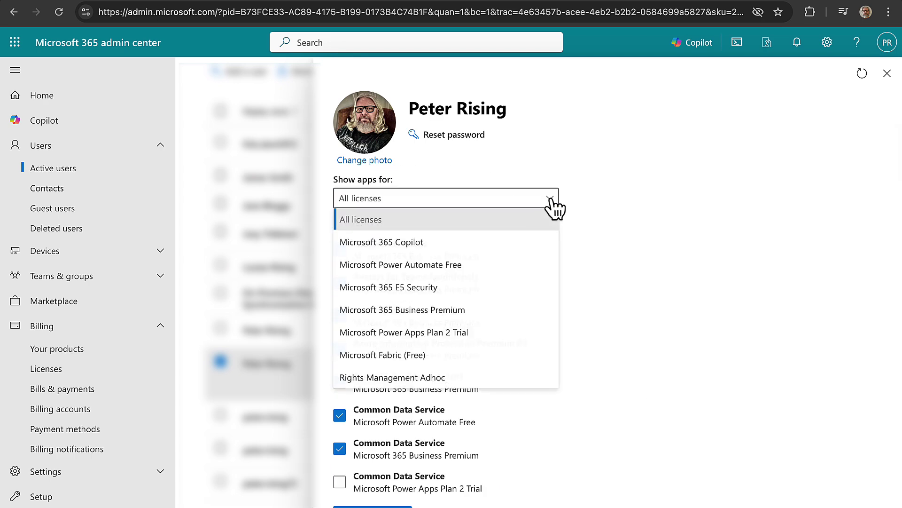
pyautogui.press('Escape')
pyautogui.click(436, 289)
pyautogui.click(548, 201)
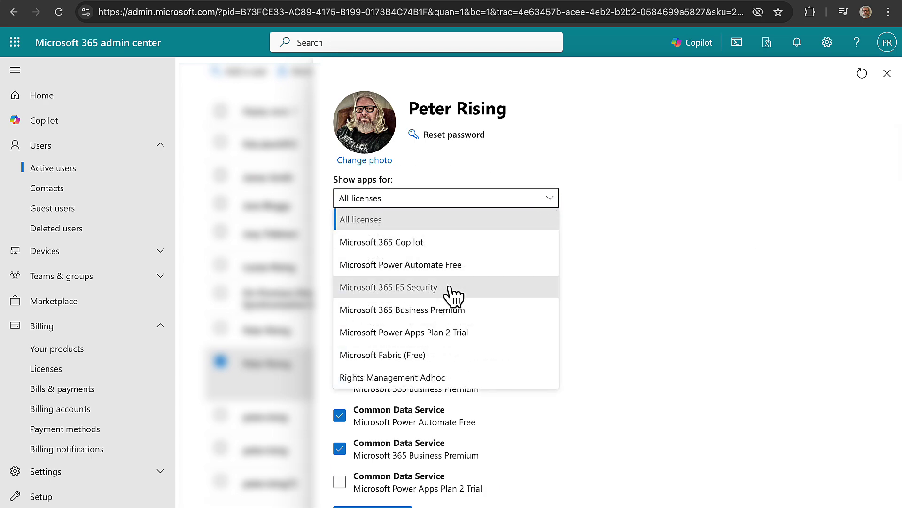
pyautogui.click(398, 288)
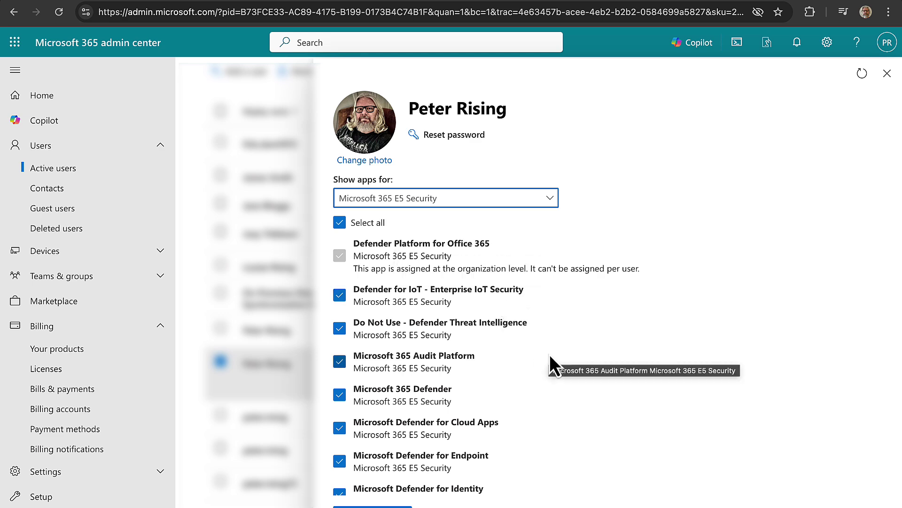
pyautogui.scroll(-2, 566, 369)
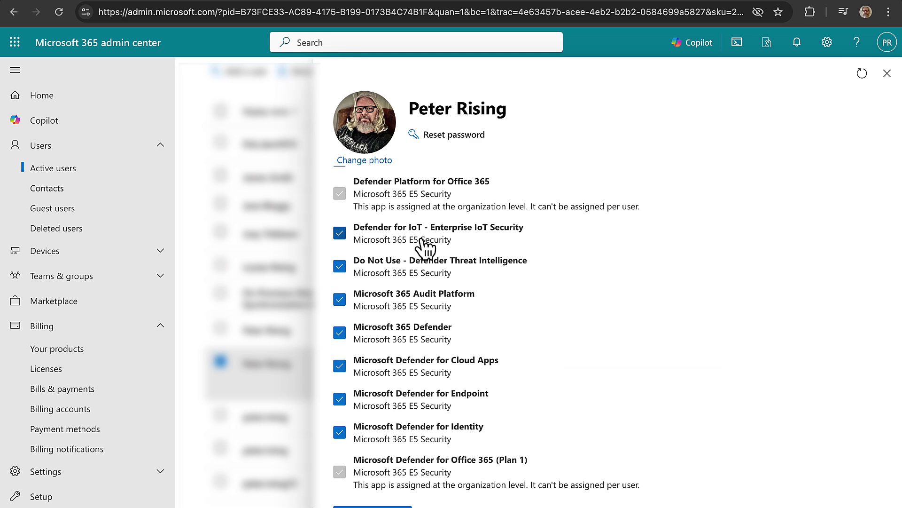
pyautogui.scroll(-1, 566, 336)
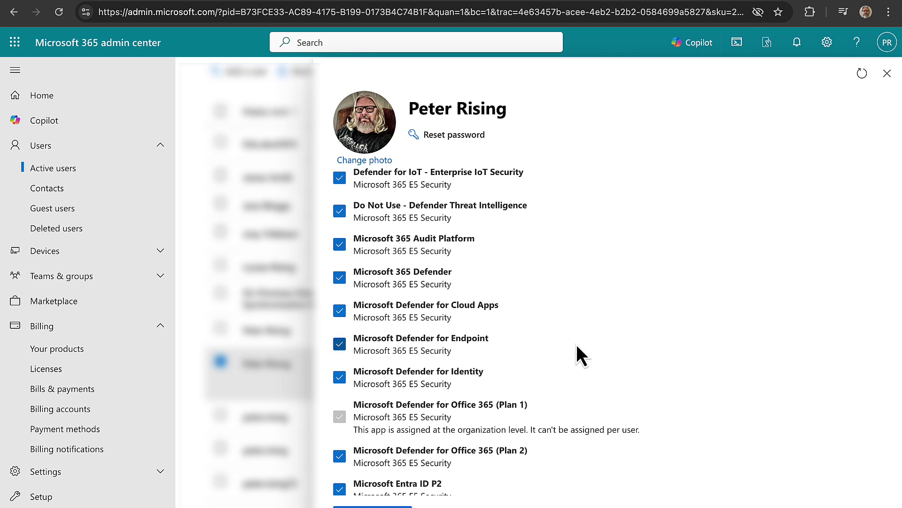
pyautogui.scroll(-1, 576, 344)
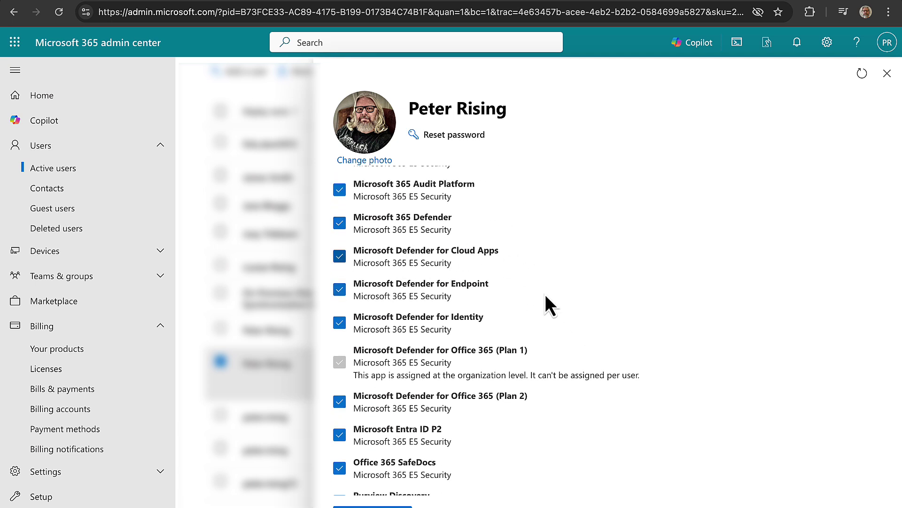
pyautogui.scroll(-1, 545, 296)
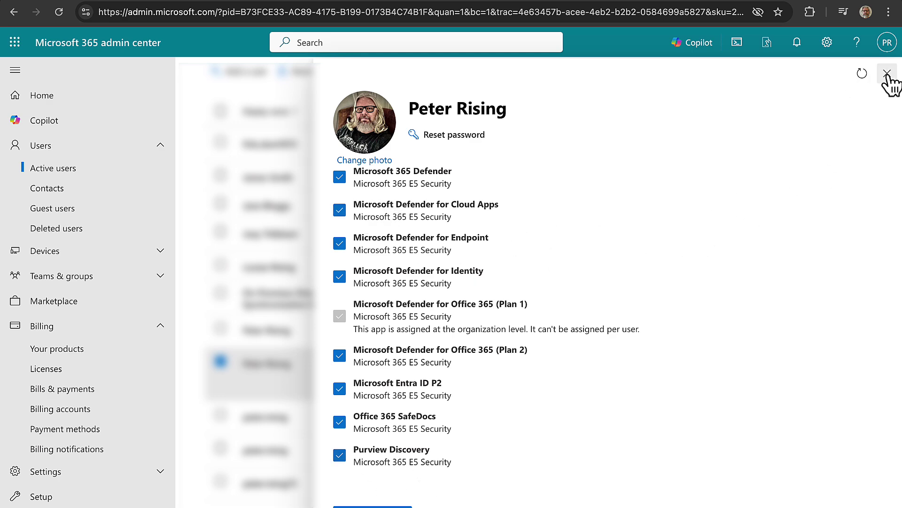
# Switch Show apps for to Microsoft 365 Business Premium and scroll through its full app list.
pyautogui.scroll(10, 665, 275)
pyautogui.scroll(-8, 665, 275)
pyautogui.click(555, 373)
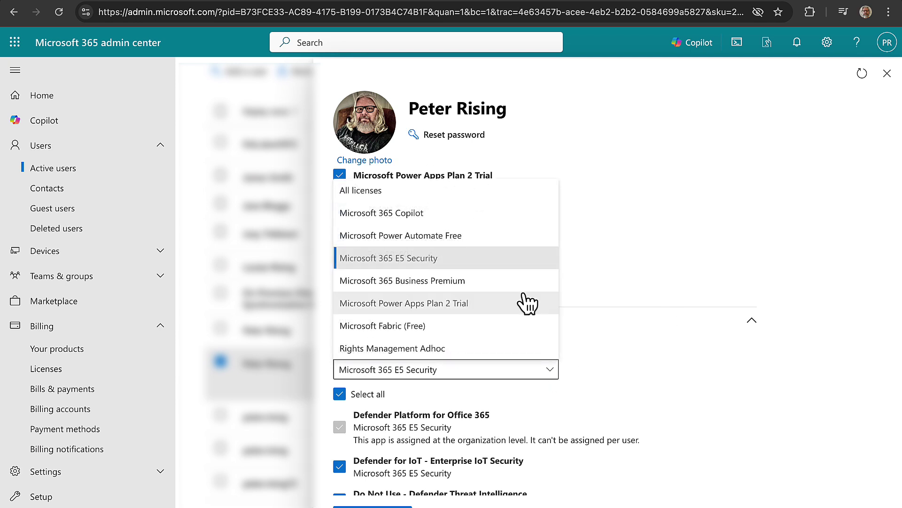
pyautogui.click(434, 280)
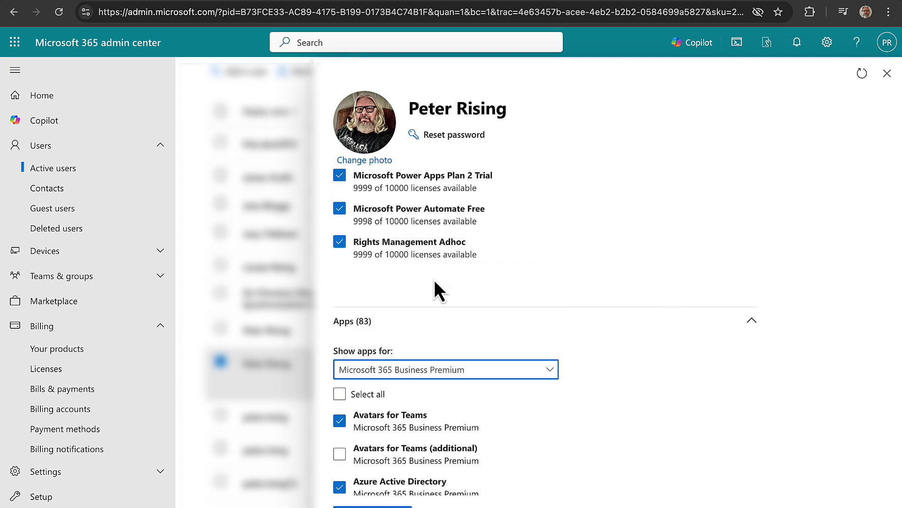
pyautogui.scroll(-3, 613, 421)
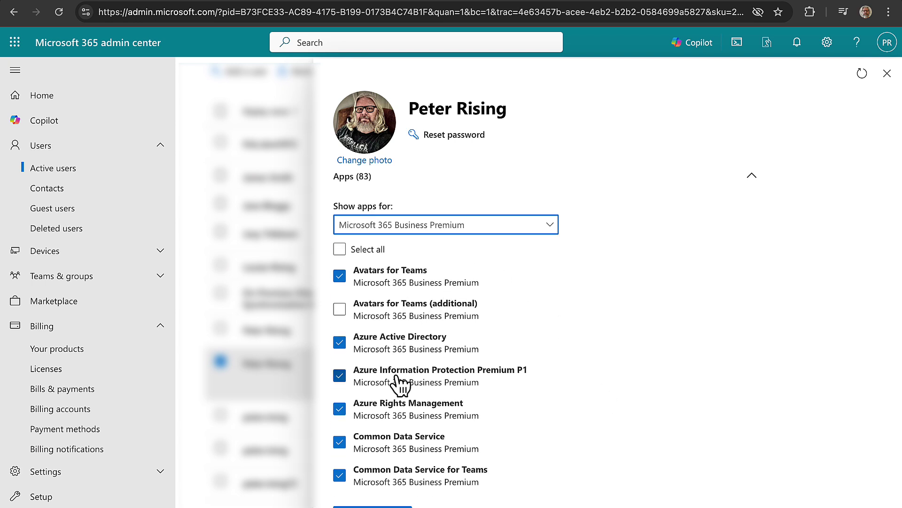
pyautogui.scroll(-1, 477, 386)
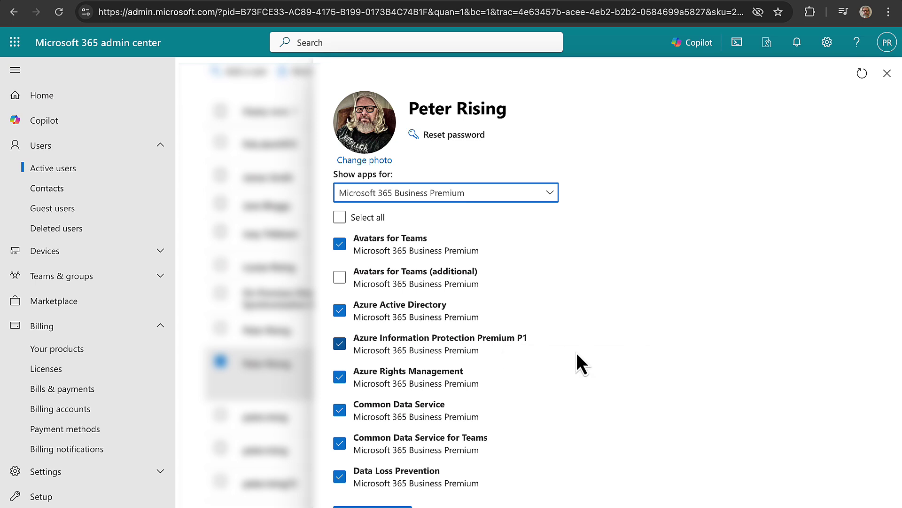
pyautogui.scroll(-3, 576, 352)
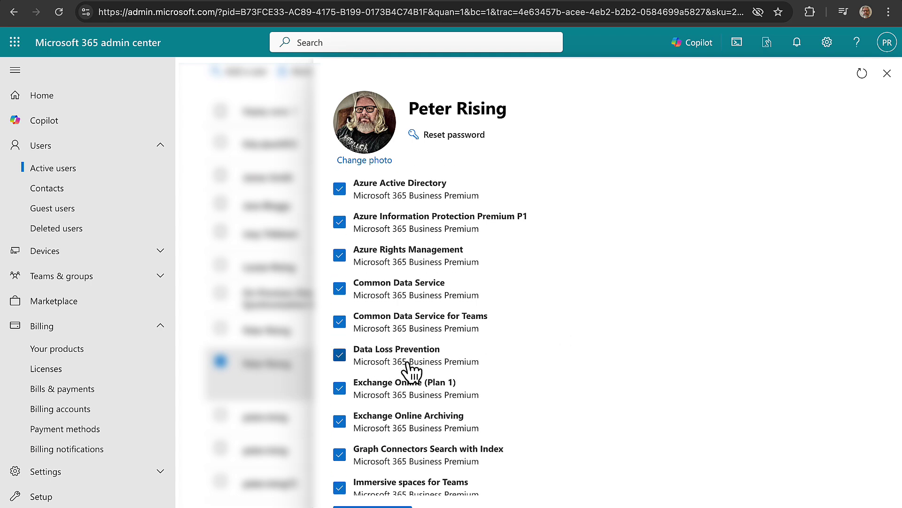
pyautogui.scroll(-1, 564, 367)
pyautogui.scroll(-4, 564, 368)
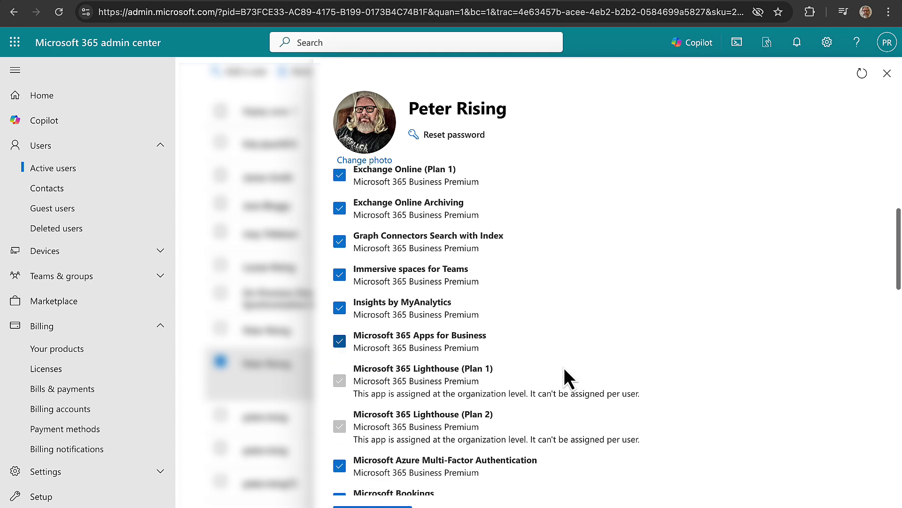
pyautogui.scroll(-4, 564, 368)
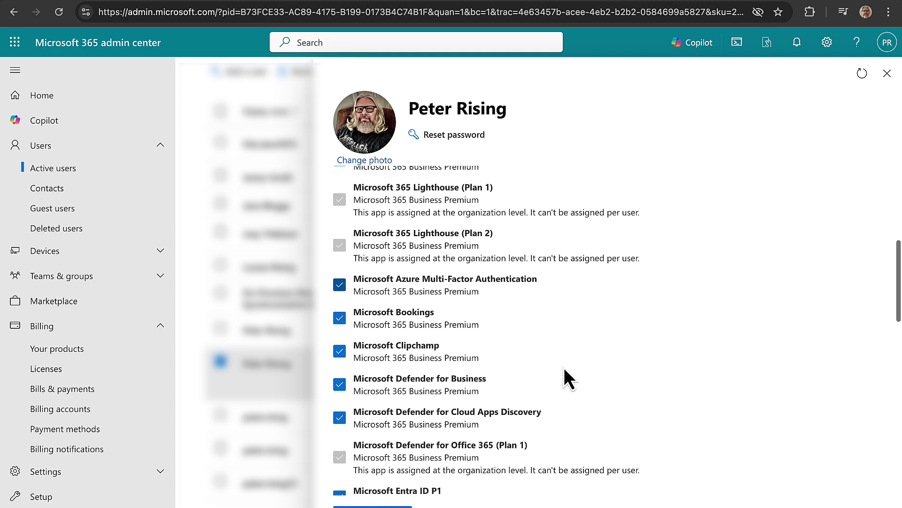
pyautogui.scroll(-3, 564, 367)
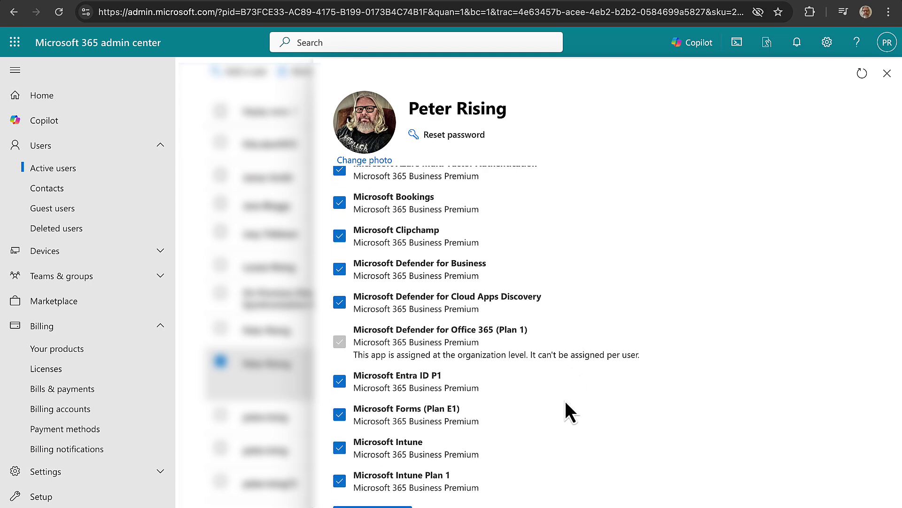
pyautogui.scroll(-2, 565, 402)
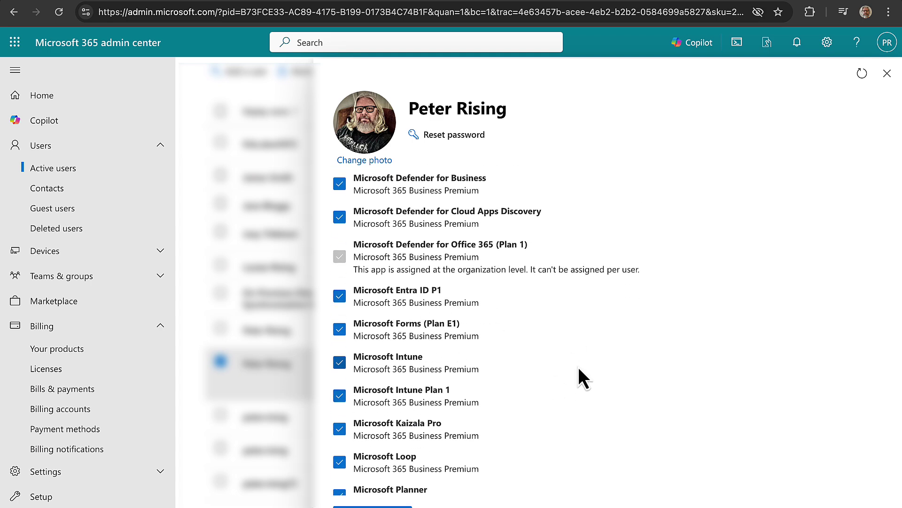
pyautogui.scroll(-6, 579, 368)
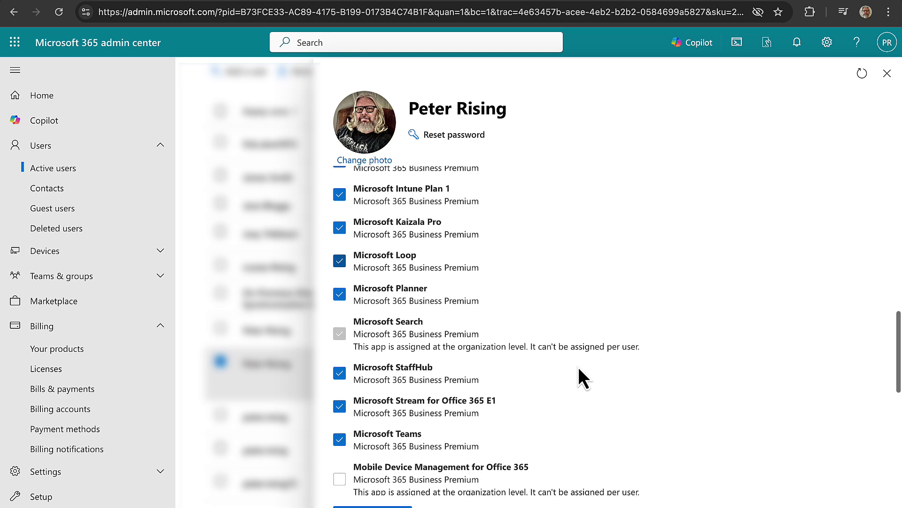
pyautogui.scroll(-4, 579, 369)
pyautogui.scroll(15, 579, 369)
pyautogui.press('Escape')
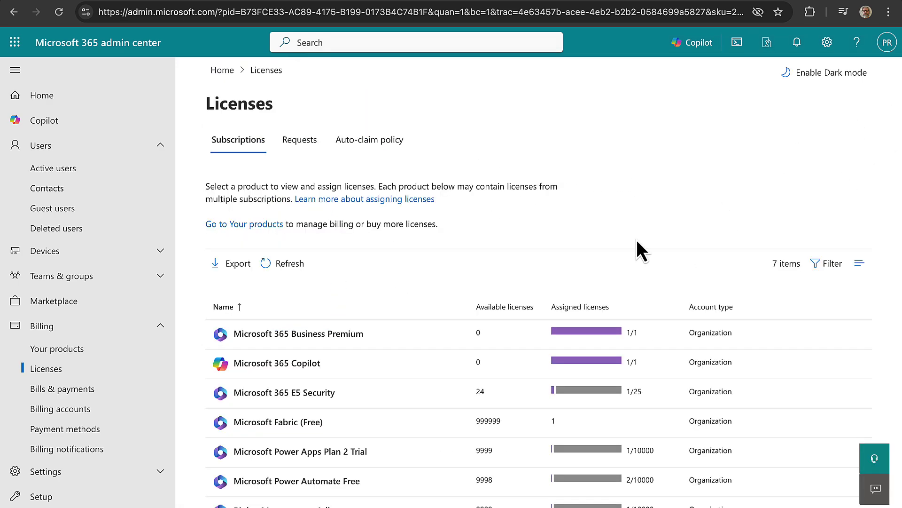